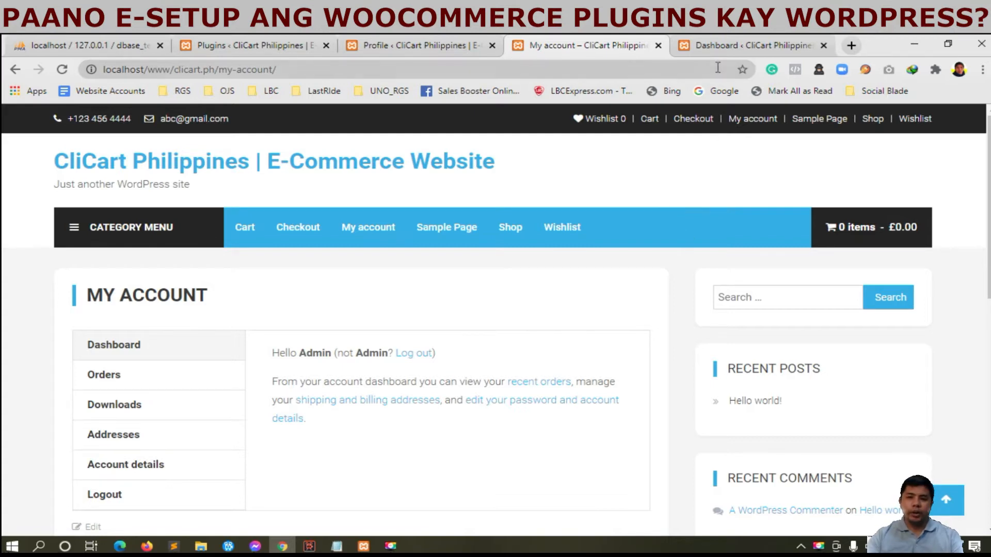
Step: Open the WooCommerce setup wizard from the site dashboard and submit the store details using the saved street address, city and post code
{"action": "left_click", "coordinate": [720, 52]}
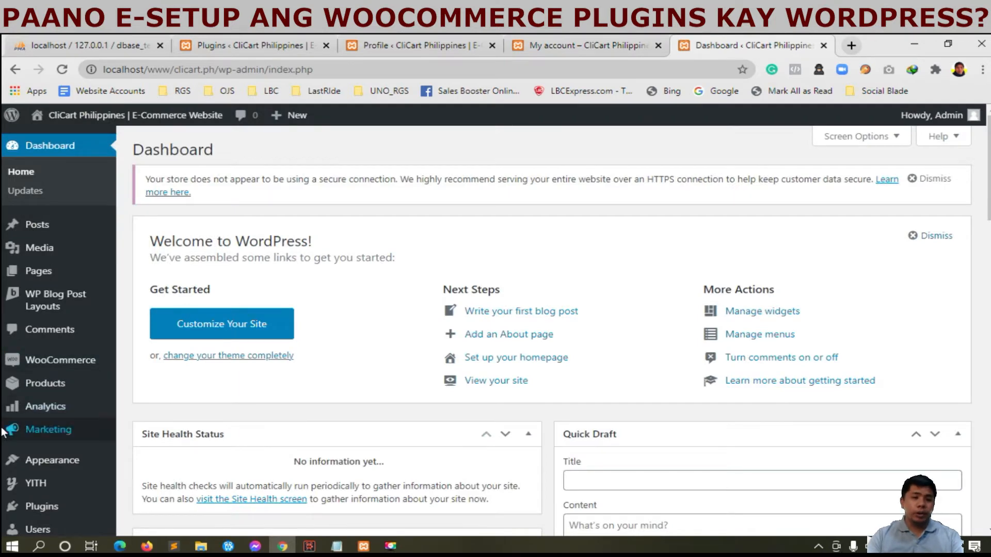
{"action": "left_click", "coordinate": [56, 365]}
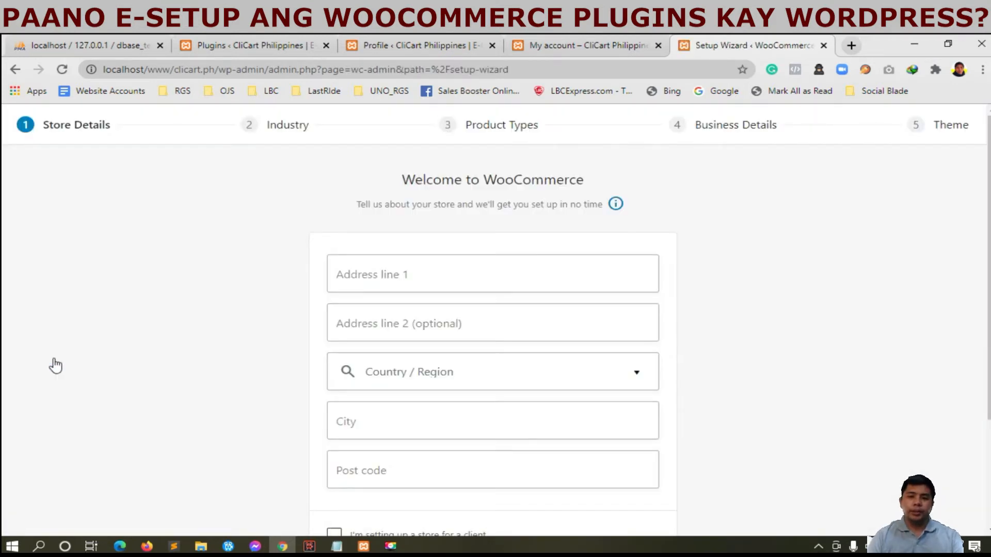
{"action": "left_click", "coordinate": [480, 274]}
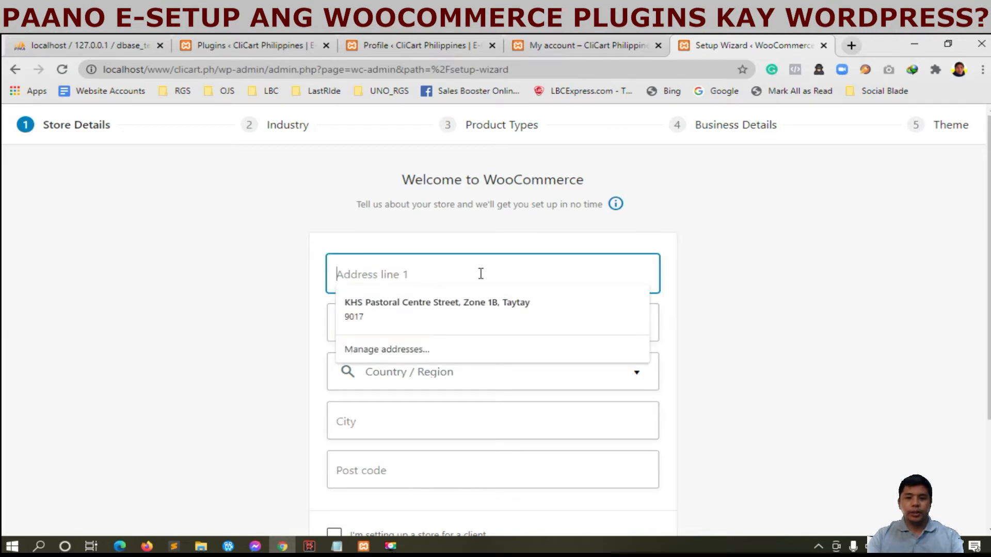
{"action": "left_click", "coordinate": [482, 302]}
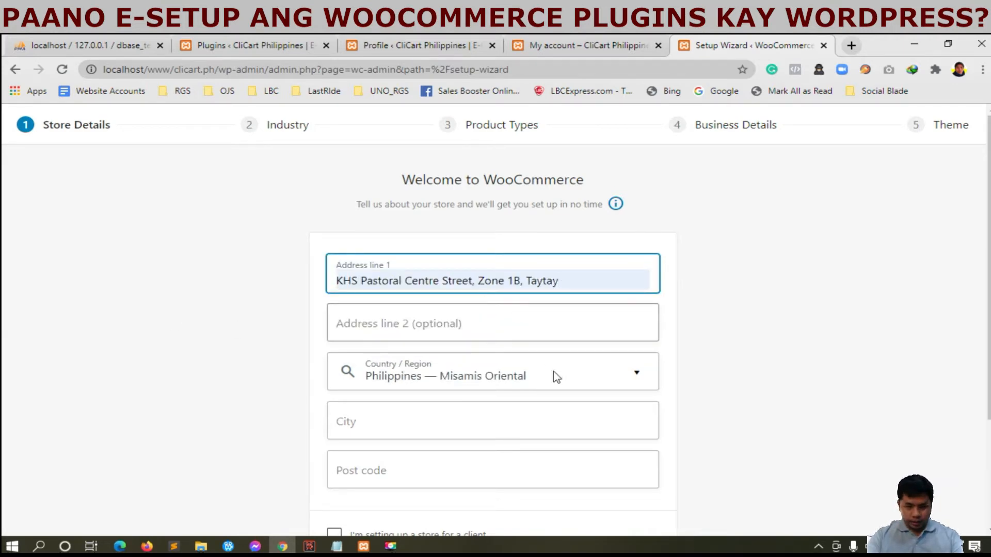
{"action": "scroll", "coordinate": [757, 402], "scroll_direction": "down", "scroll_amount": 1}
{"action": "left_click", "coordinate": [578, 353]}
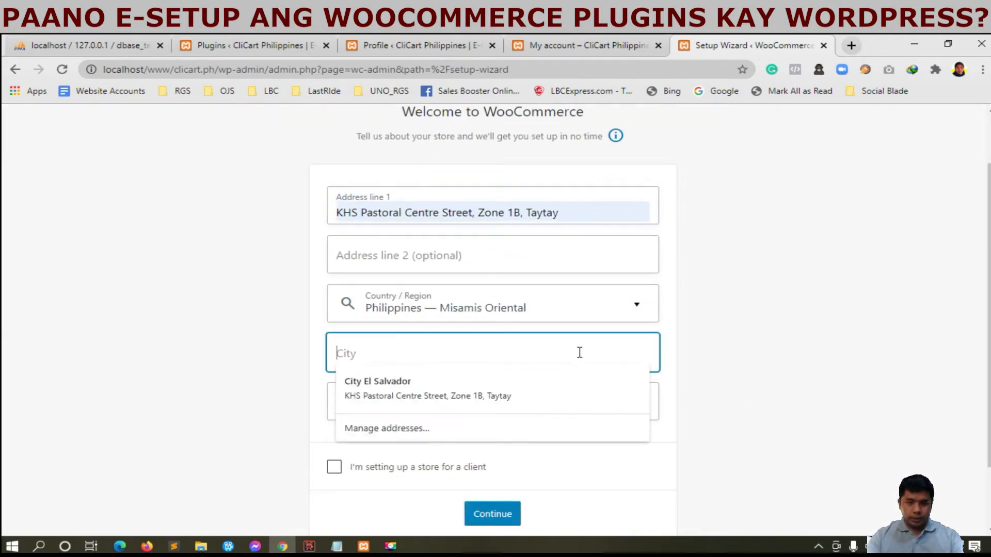
{"action": "left_click", "coordinate": [522, 380]}
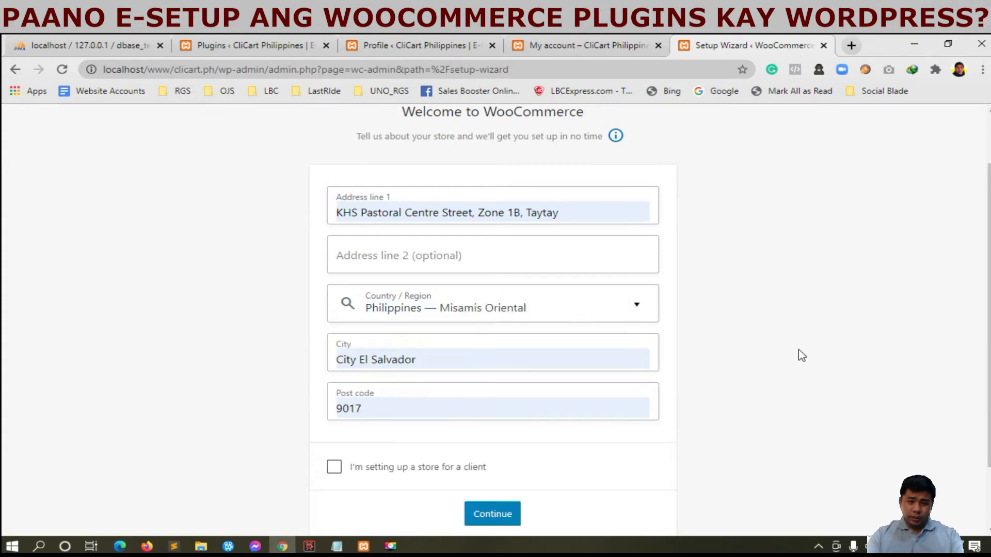
{"action": "scroll", "coordinate": [799, 355], "scroll_direction": "down", "scroll_amount": 1}
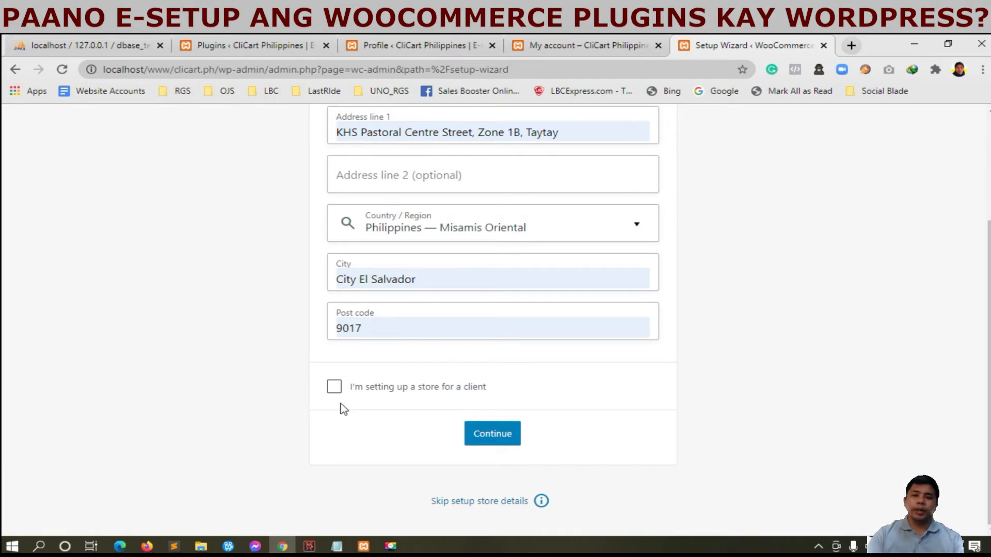
{"action": "left_click", "coordinate": [480, 431]}
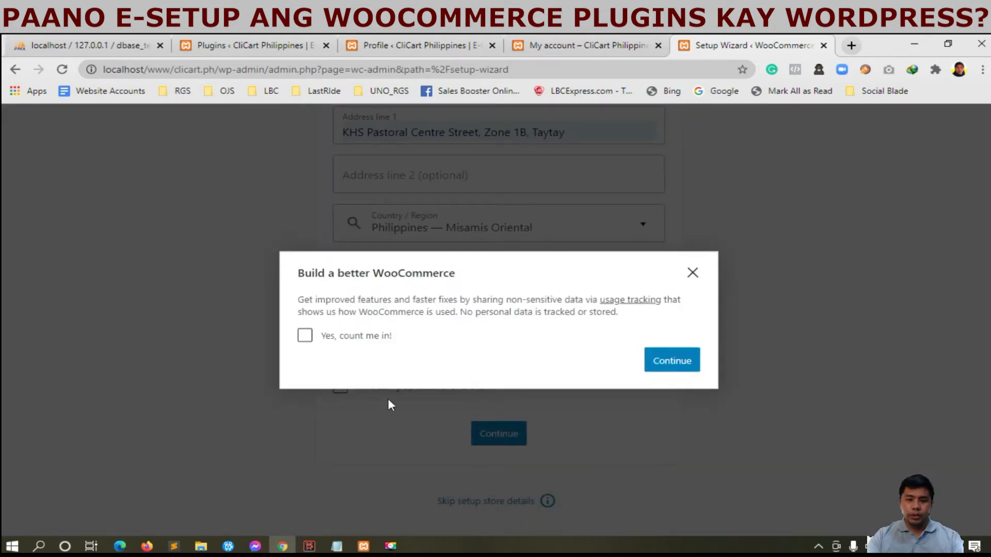
Step: Opt in to WooCommerce usage tracking and submit Health and beauty as the store's industry
{"action": "left_click", "coordinate": [300, 340]}
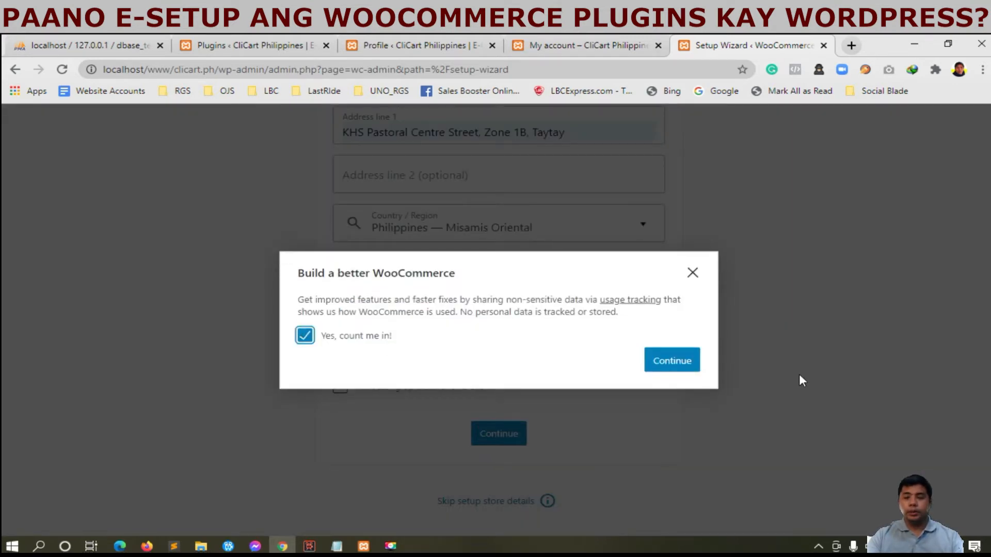
{"action": "left_click", "coordinate": [671, 361]}
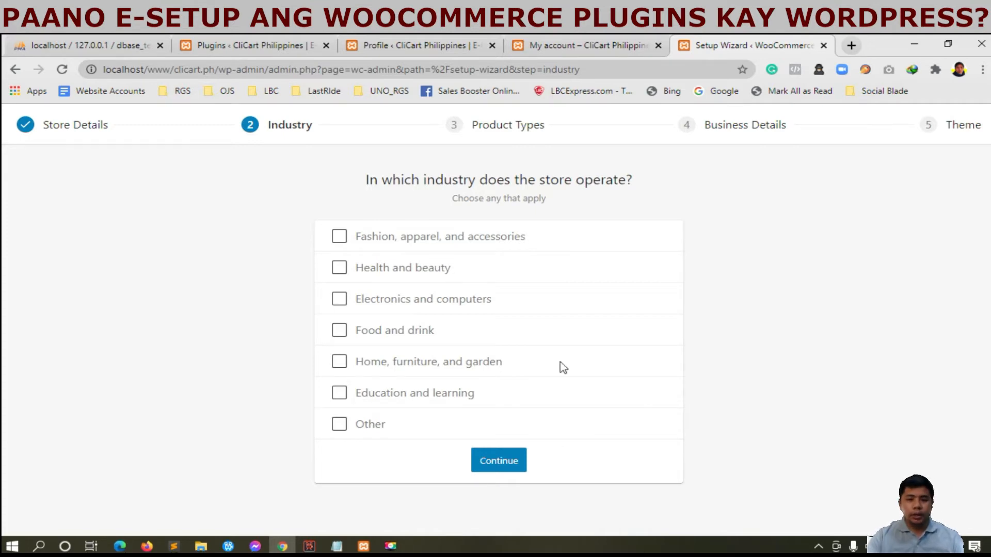
{"action": "left_click", "coordinate": [339, 269]}
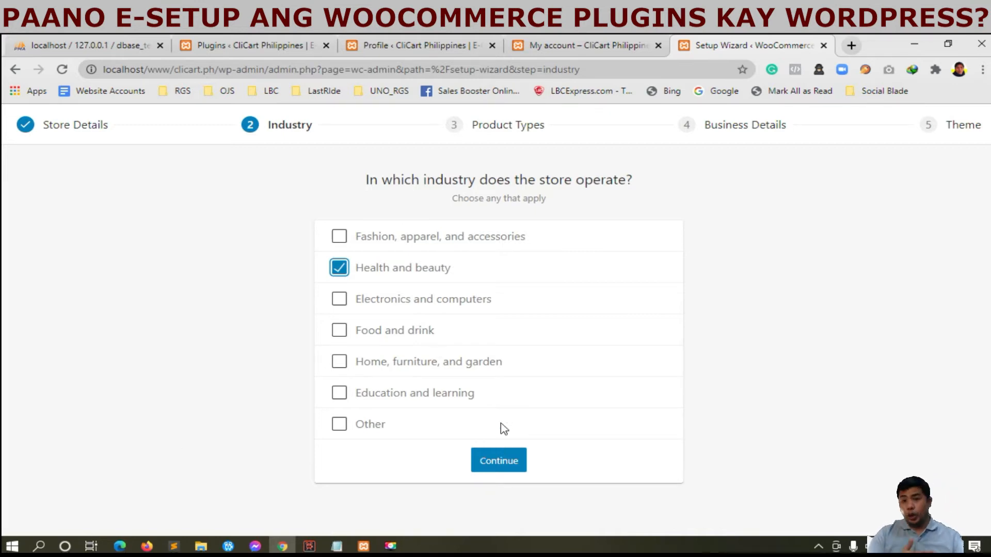
{"action": "left_click", "coordinate": [504, 459]}
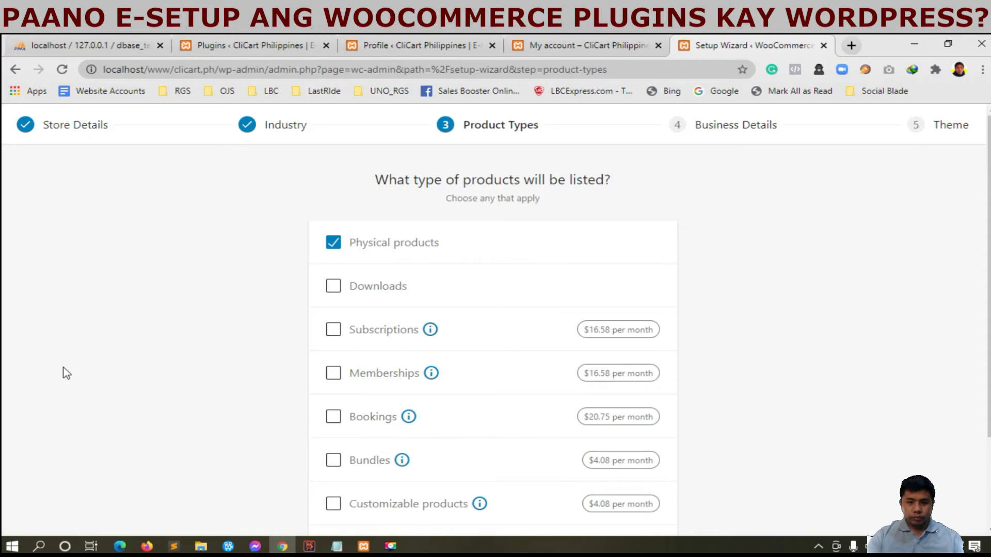
Step: Review the product types and the Subscriptions description, and select Downloads alongside Physical products with Subscriptions left unselected
{"action": "scroll", "coordinate": [67, 373], "scroll_direction": "down", "scroll_amount": 2}
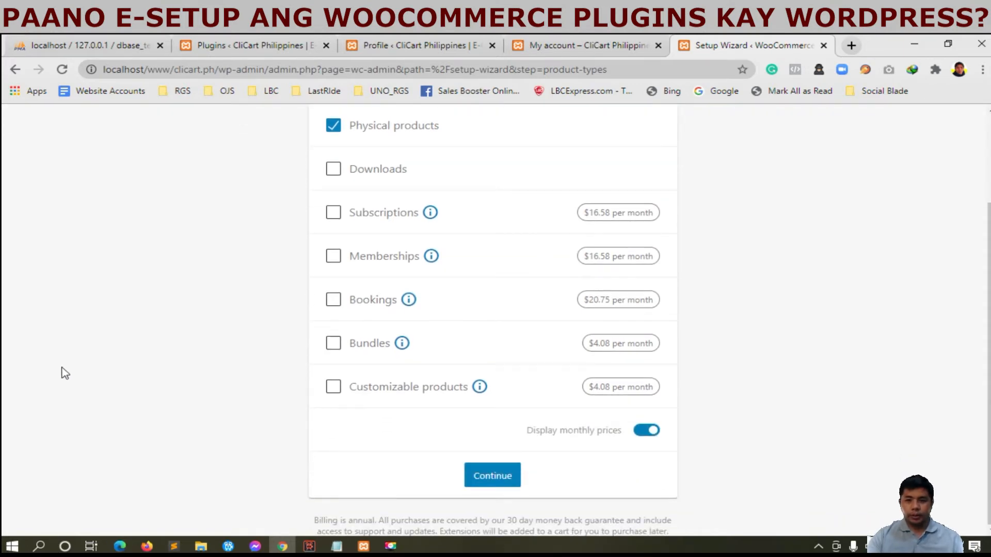
{"action": "scroll", "coordinate": [63, 373], "scroll_direction": "up", "scroll_amount": 2}
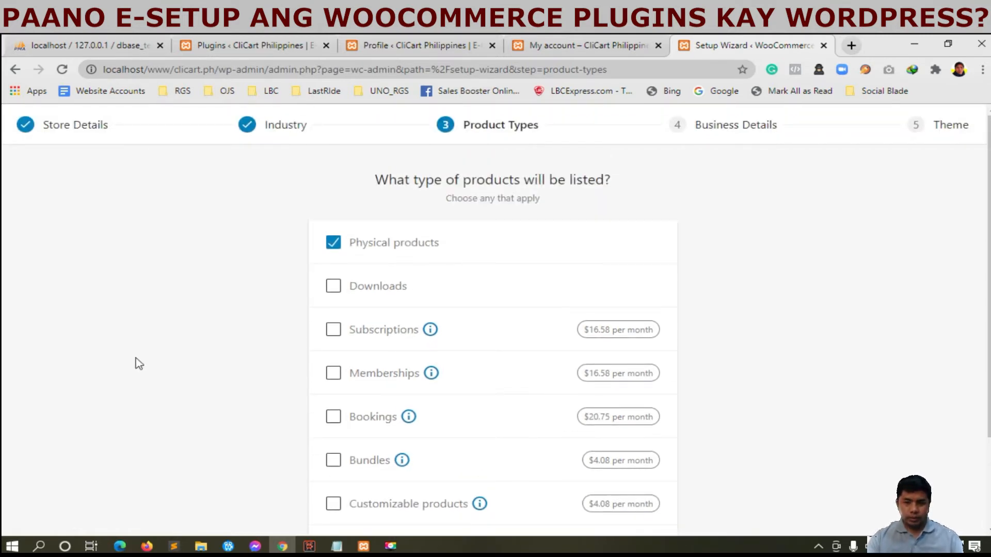
{"action": "left_click", "coordinate": [430, 330]}
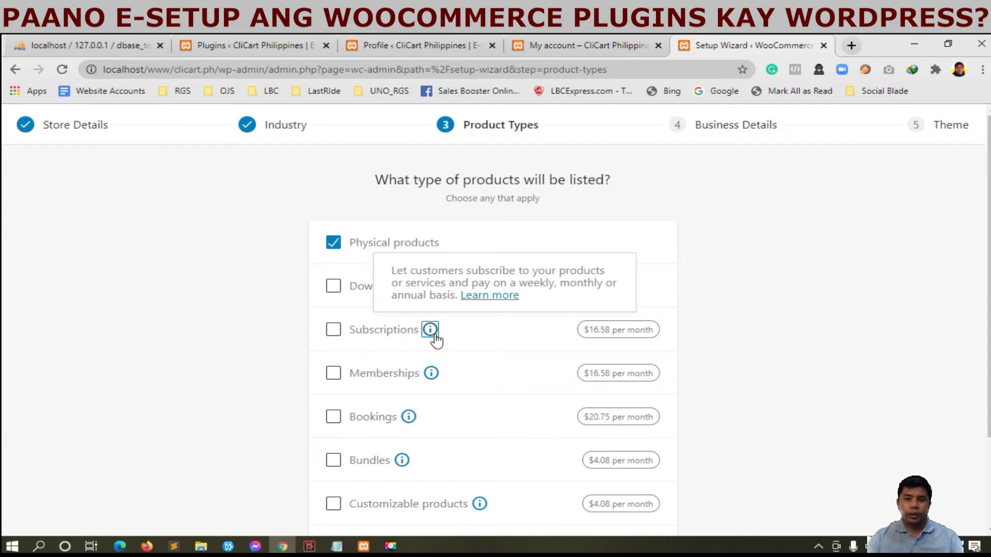
{"action": "left_click", "coordinate": [480, 325]}
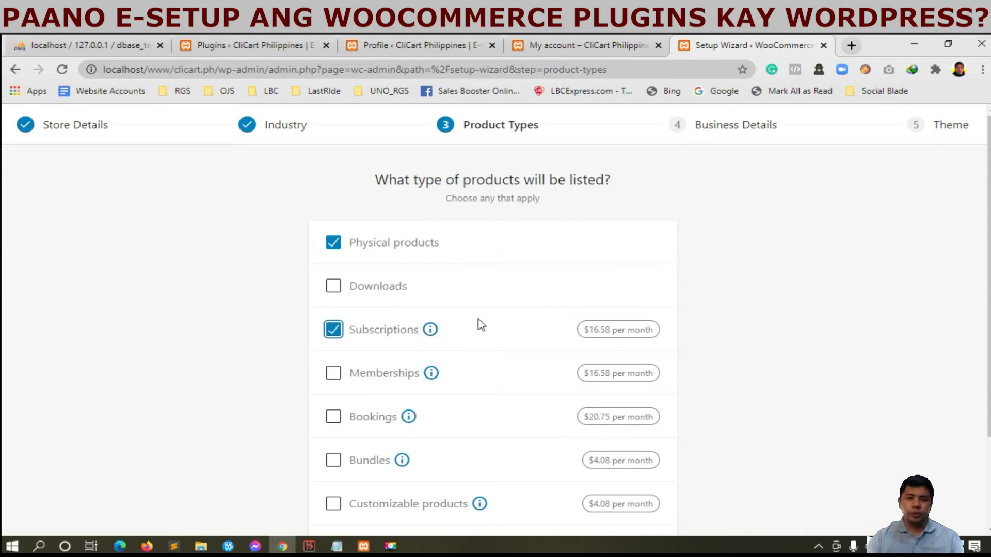
{"action": "left_click", "coordinate": [332, 292]}
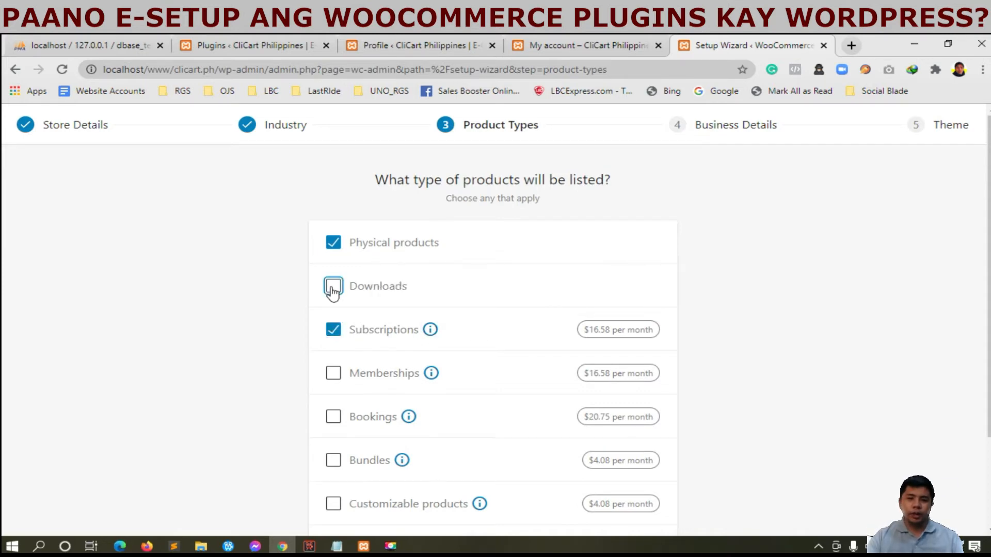
{"action": "left_click", "coordinate": [336, 333]}
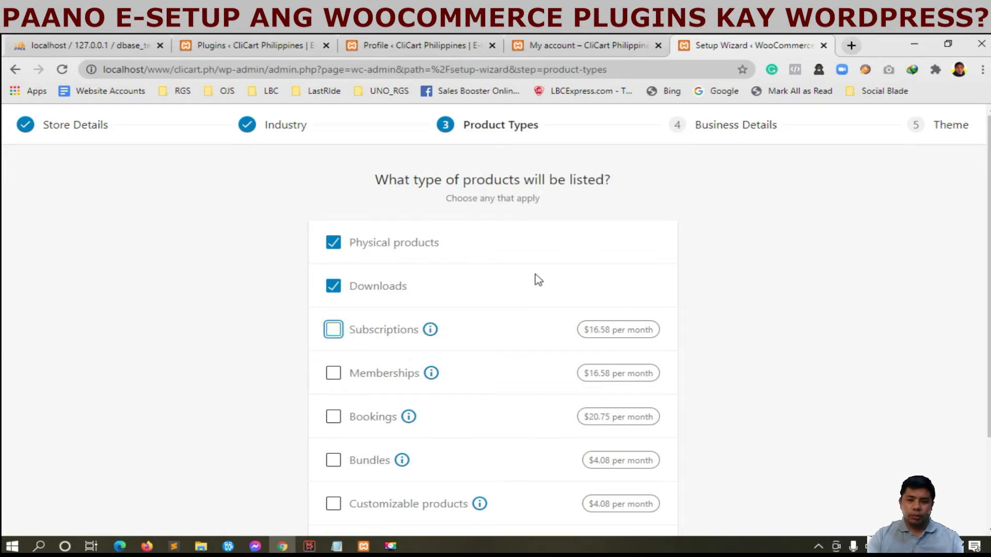
Step: Add Bundles, Customizable products, Bookings, Memberships and Subscriptions to the store's product types
{"action": "scroll", "coordinate": [536, 279], "scroll_direction": "down", "scroll_amount": 2}
{"action": "left_click", "coordinate": [331, 345]}
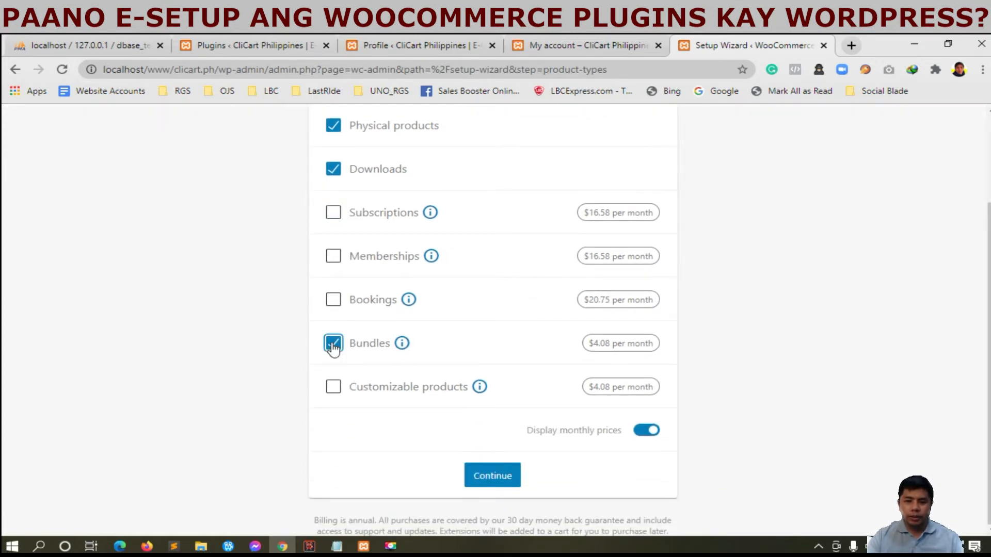
{"action": "left_click", "coordinate": [333, 394]}
{"action": "left_click", "coordinate": [332, 304]}
{"action": "left_click", "coordinate": [332, 258]}
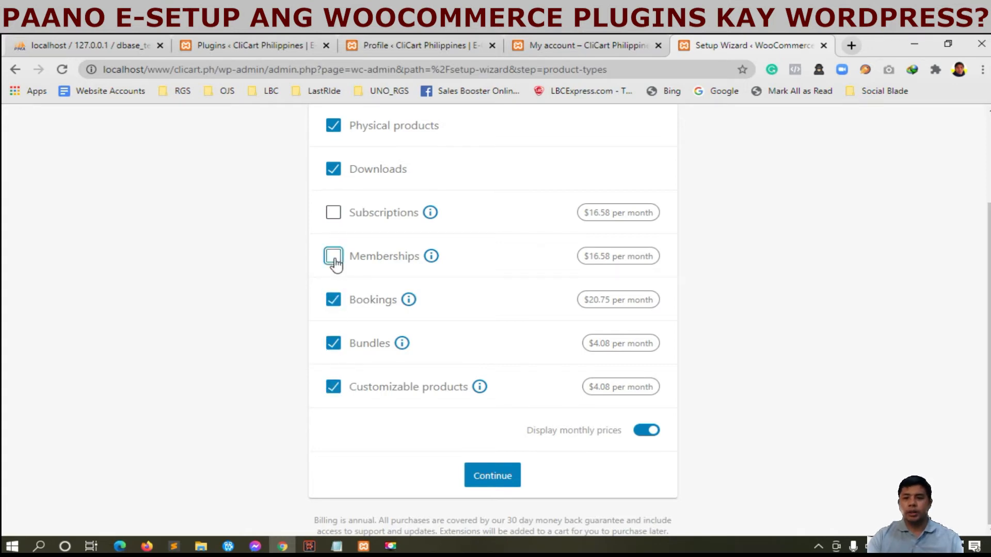
{"action": "left_click", "coordinate": [332, 217]}
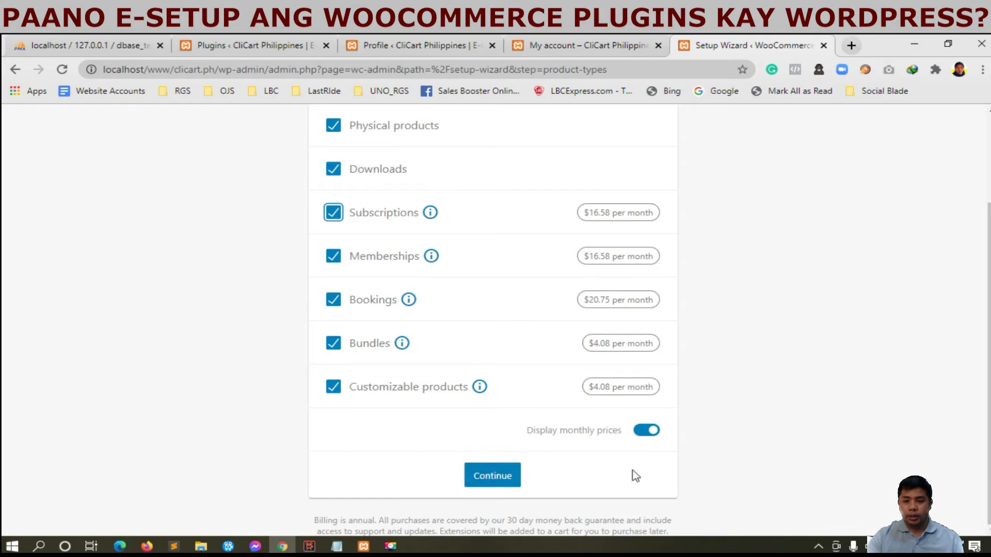
Step: Turn off the monthly price display and submit the selected product types
{"action": "left_click", "coordinate": [639, 431]}
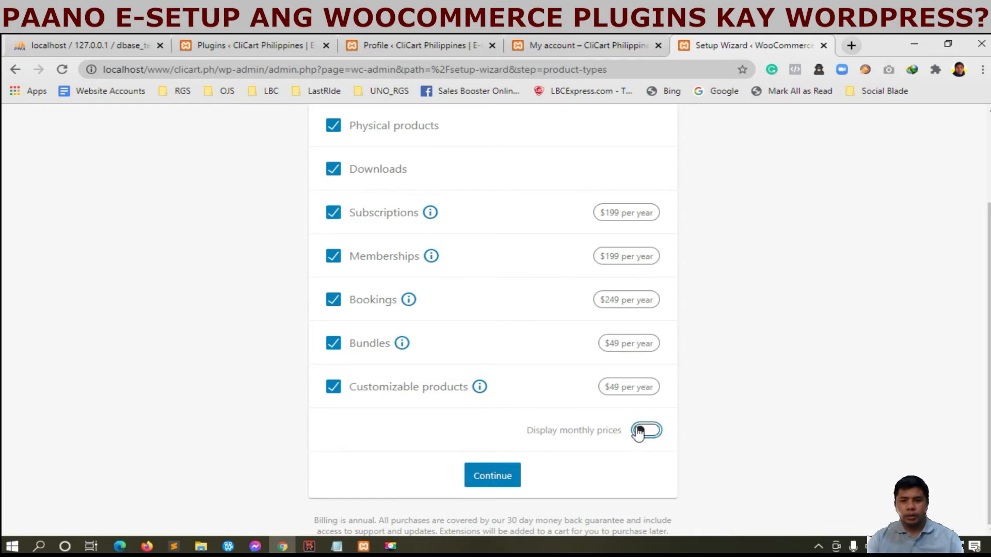
{"action": "scroll", "coordinate": [341, 404], "scroll_direction": "up", "scroll_amount": 3}
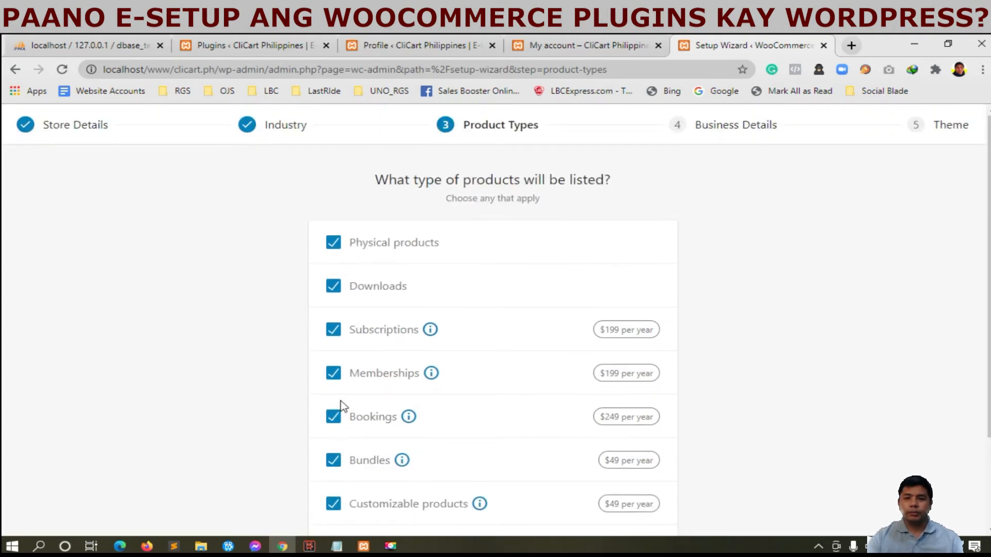
{"action": "scroll", "coordinate": [342, 408], "scroll_direction": "down", "scroll_amount": 3}
{"action": "left_click", "coordinate": [488, 472]}
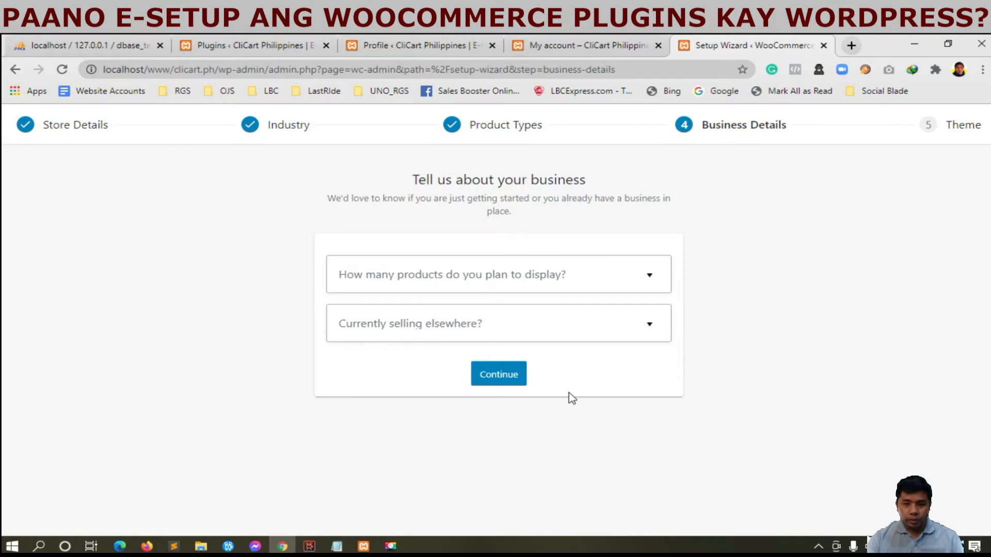
Step: Complete the business details with 1 - 10 products planned for display and No for currently selling elsewhere
{"action": "left_click", "coordinate": [618, 281]}
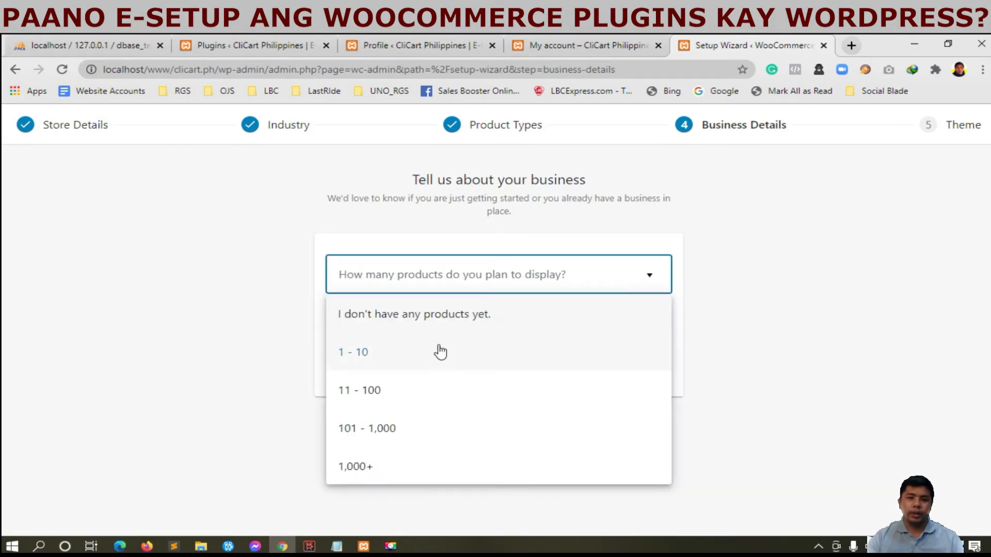
{"action": "left_click", "coordinate": [441, 351]}
{"action": "left_click", "coordinate": [441, 333]}
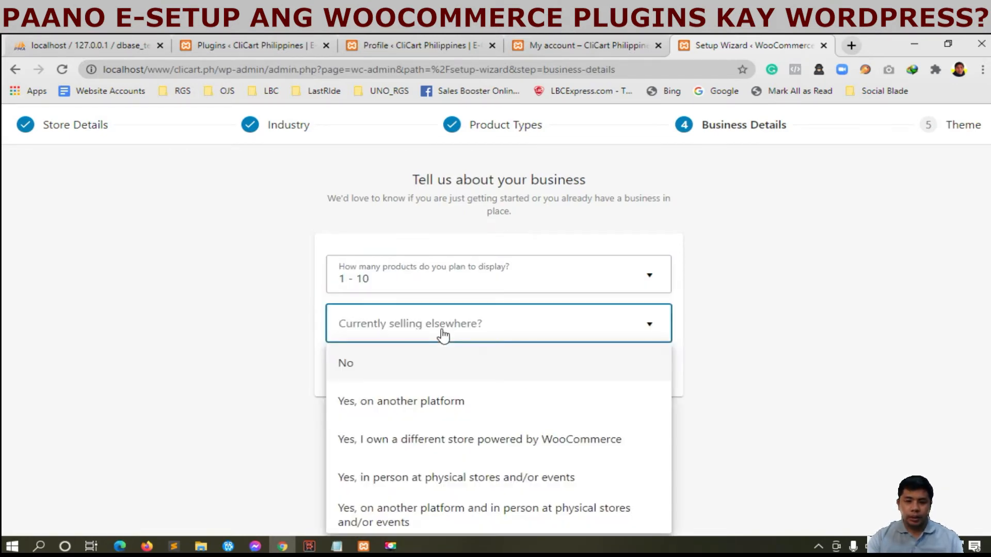
{"action": "left_click", "coordinate": [436, 358]}
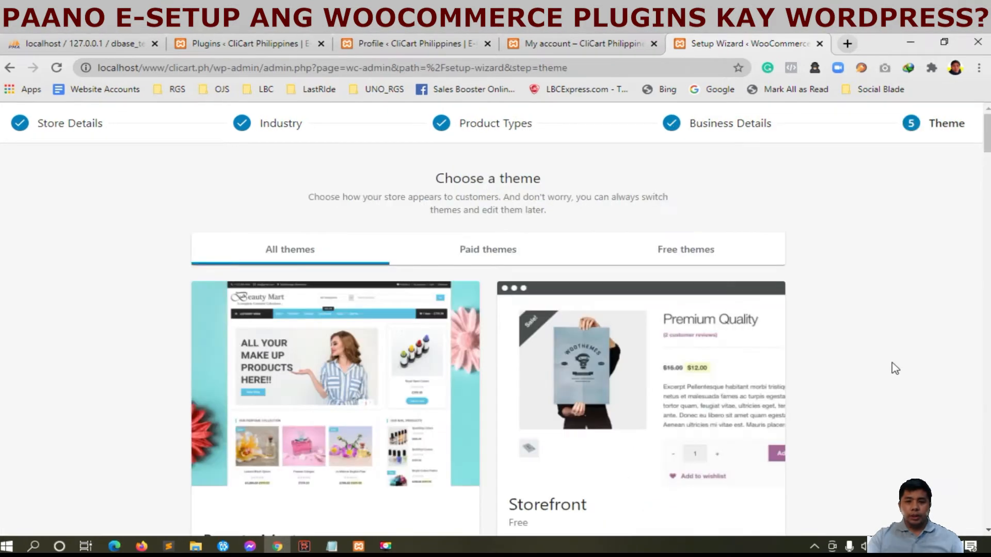
Step: Browse the store themes, continue with the active Beauty Mart theme, and accept the Jetpack and WooCommerce Shipping & Tax offer
{"action": "scroll", "coordinate": [892, 361], "scroll_direction": "down", "scroll_amount": 3}
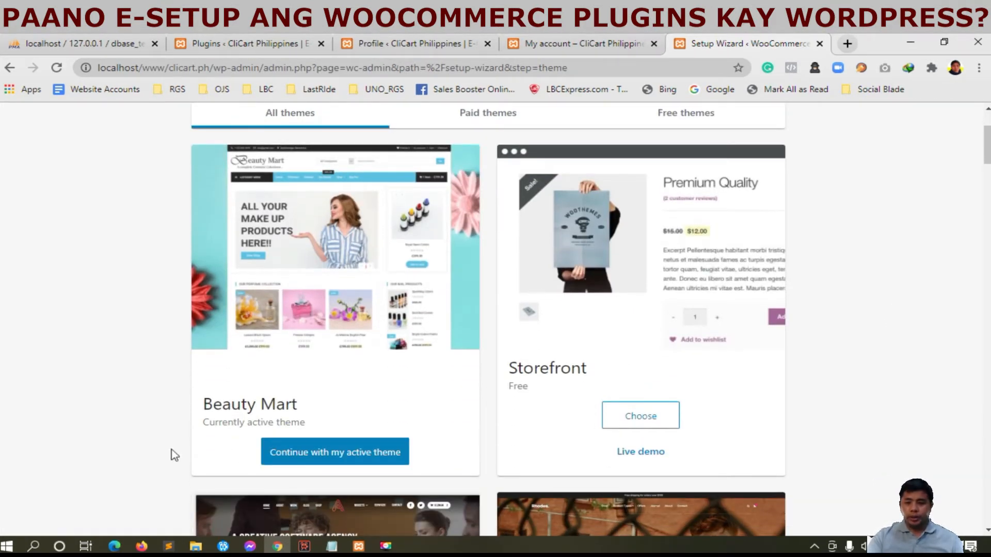
{"action": "scroll", "coordinate": [749, 321], "scroll_direction": "down", "scroll_amount": 5}
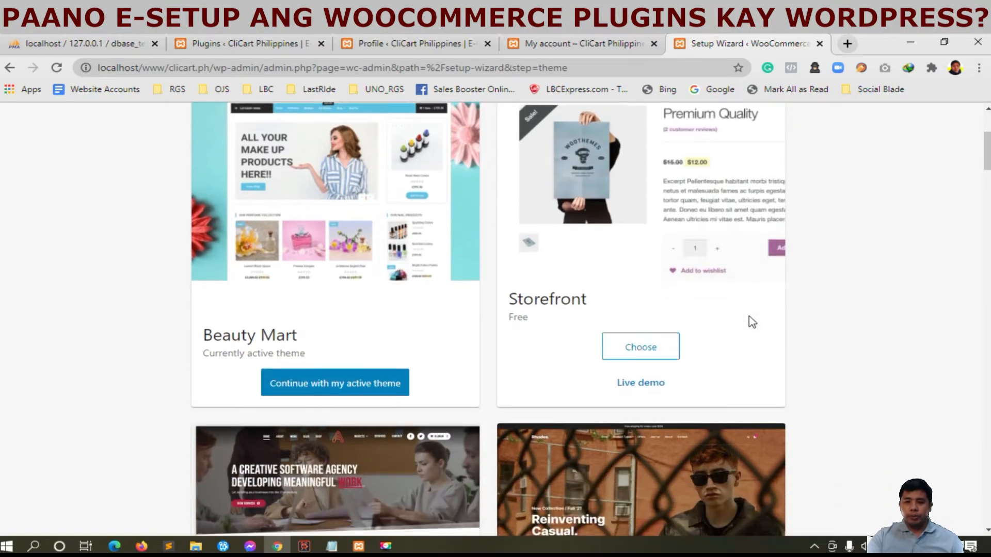
{"action": "scroll", "coordinate": [750, 321], "scroll_direction": "down", "scroll_amount": 2}
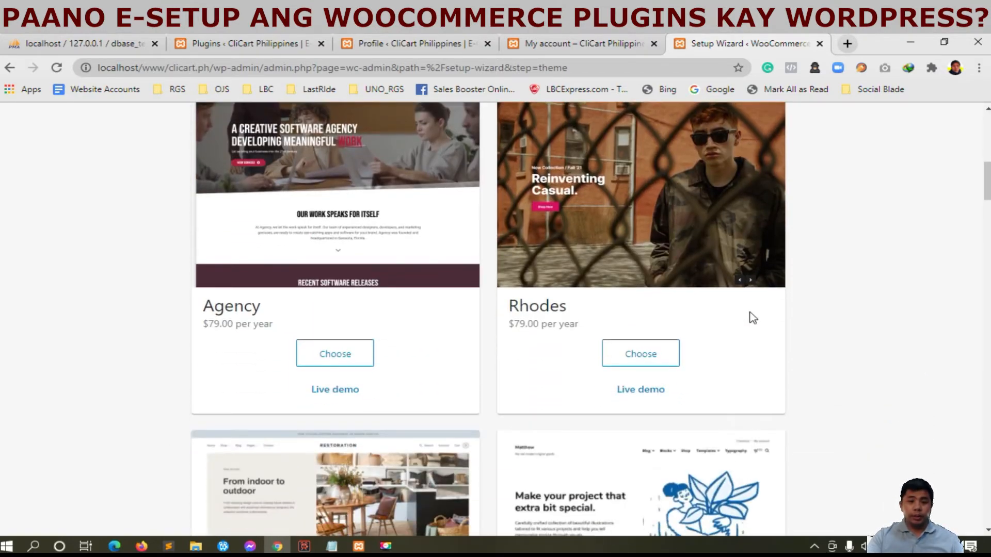
{"action": "scroll", "coordinate": [212, 342], "scroll_direction": "up", "scroll_amount": 5}
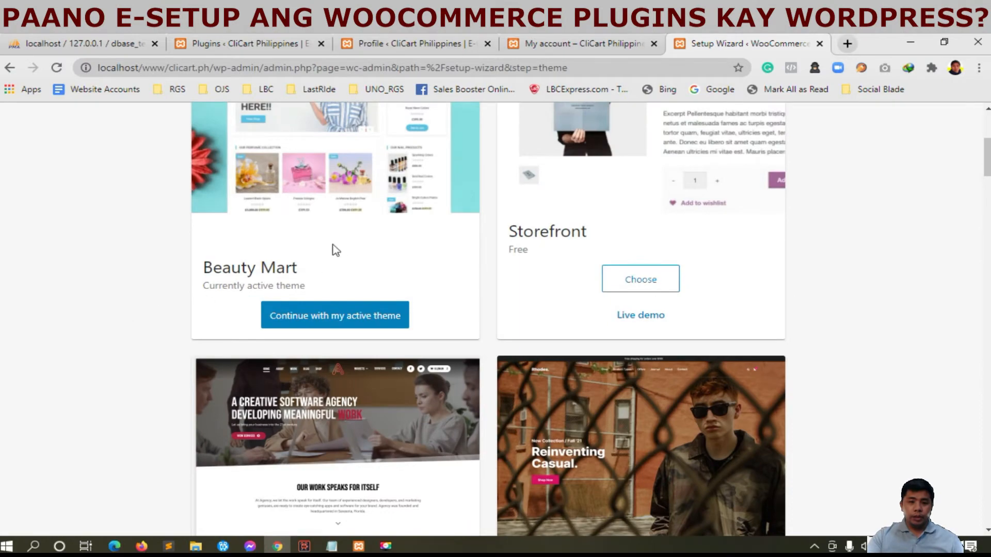
{"action": "scroll", "coordinate": [694, 441], "scroll_direction": "down", "scroll_amount": 5}
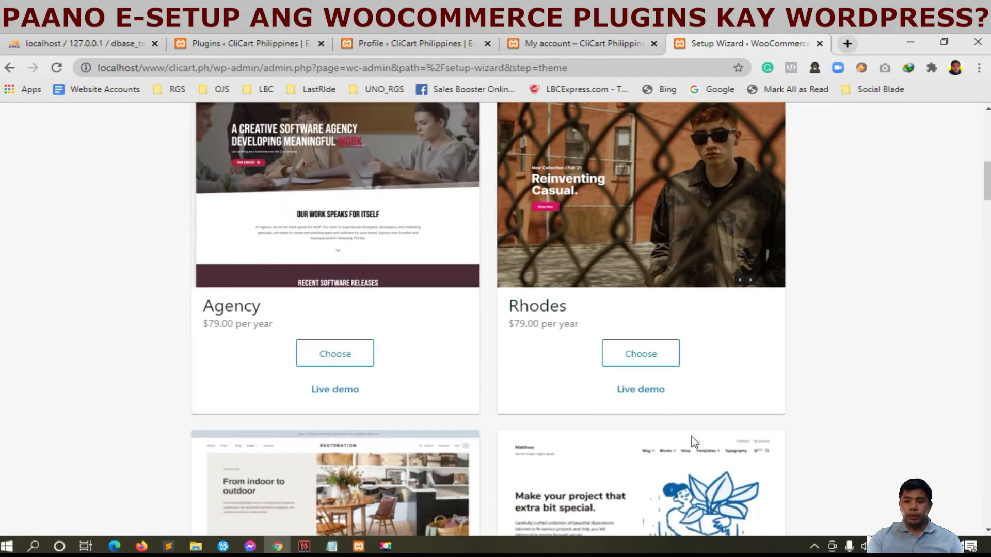
{"action": "scroll", "coordinate": [132, 389], "scroll_direction": "up", "scroll_amount": 5}
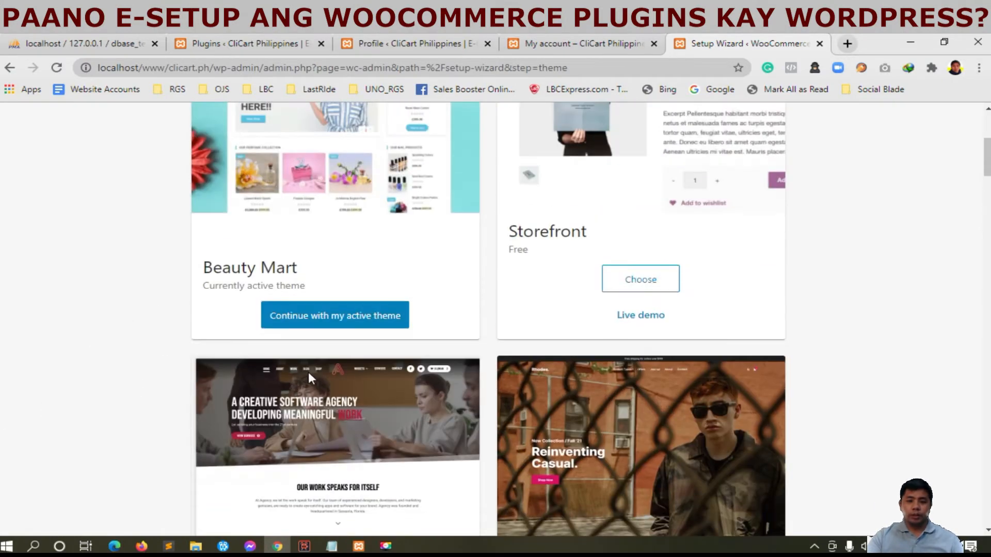
{"action": "left_click", "coordinate": [354, 318]}
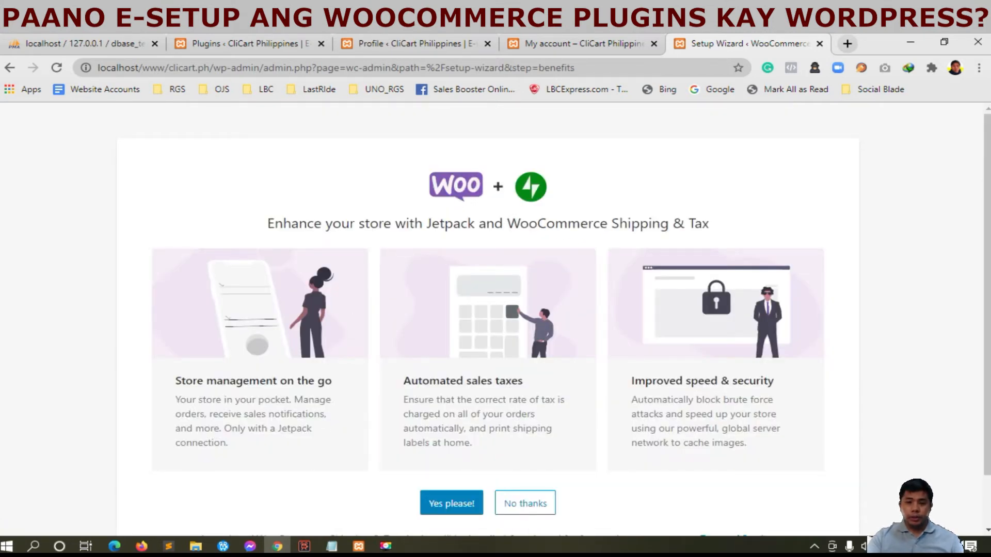
{"action": "left_click", "coordinate": [438, 497]}
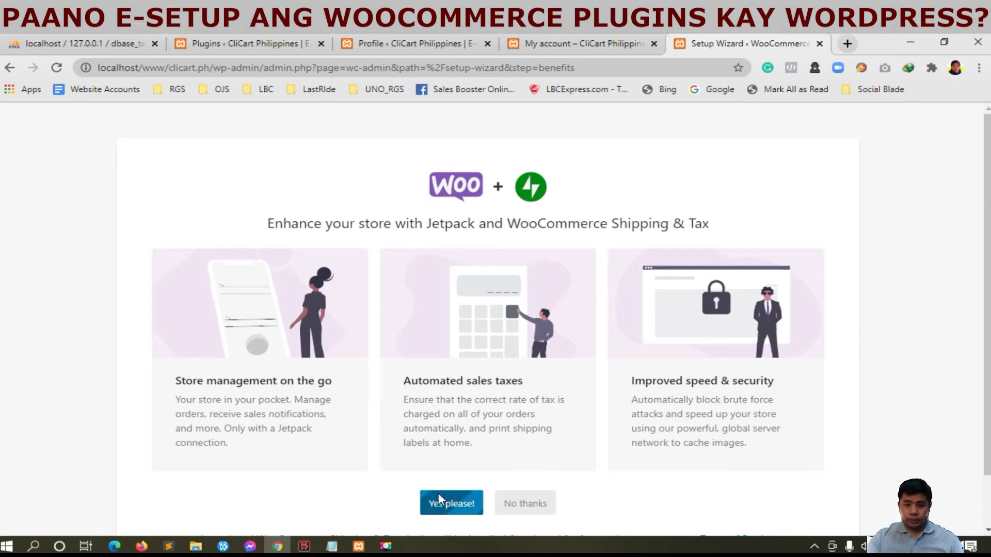
Step: Review the Jetpack and WooCommerce Shipping & Tax offer and read through the Jetpack setup page
{"action": "scroll", "coordinate": [89, 424], "scroll_direction": "down", "scroll_amount": 1}
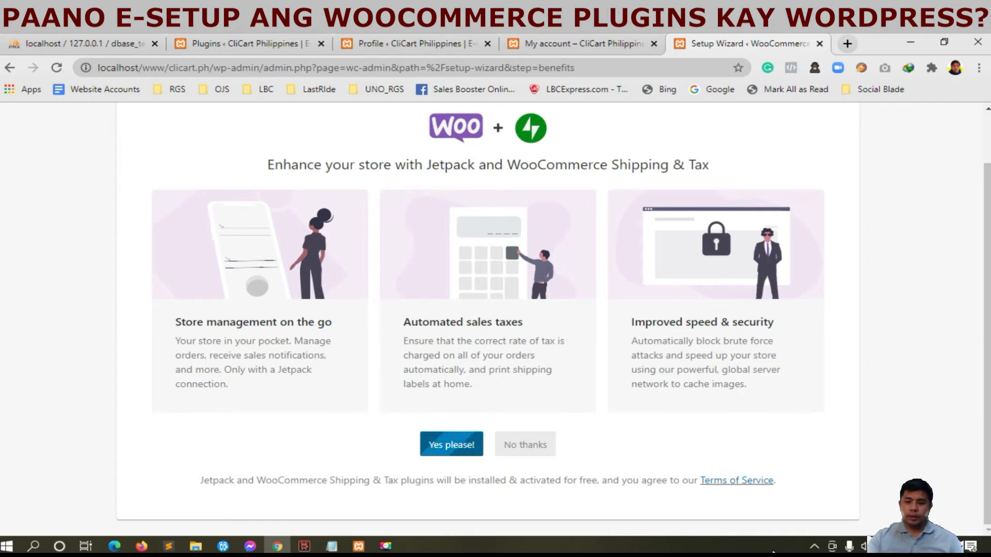
{"action": "scroll", "coordinate": [258, 405], "scroll_direction": "down", "scroll_amount": 3}
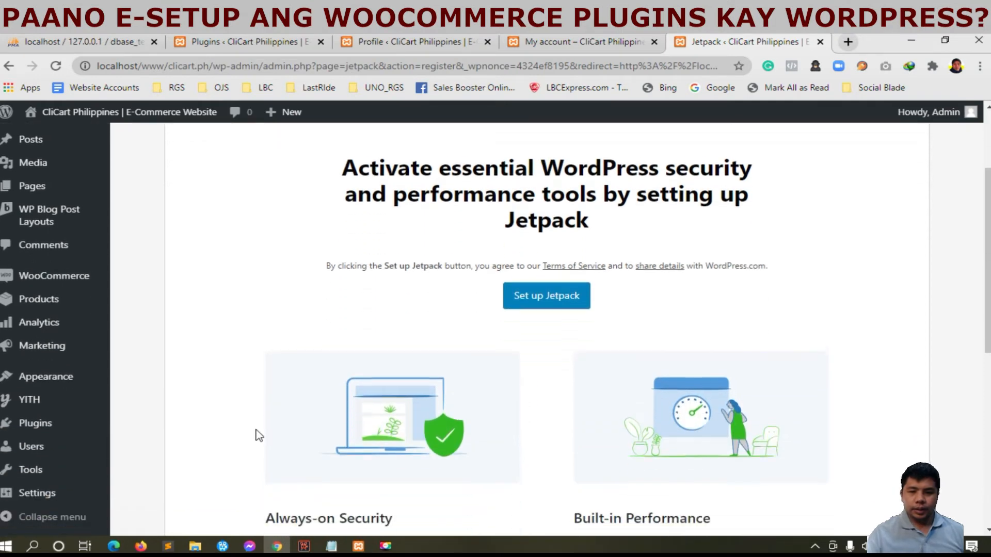
{"action": "scroll", "coordinate": [252, 437], "scroll_direction": "down", "scroll_amount": 3}
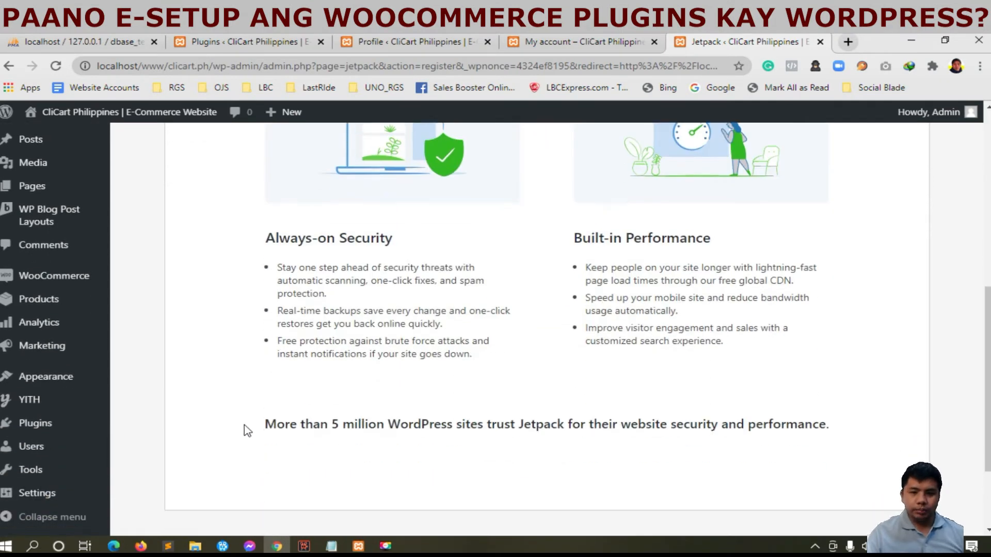
{"action": "scroll", "coordinate": [249, 434], "scroll_direction": "down", "scroll_amount": 5}
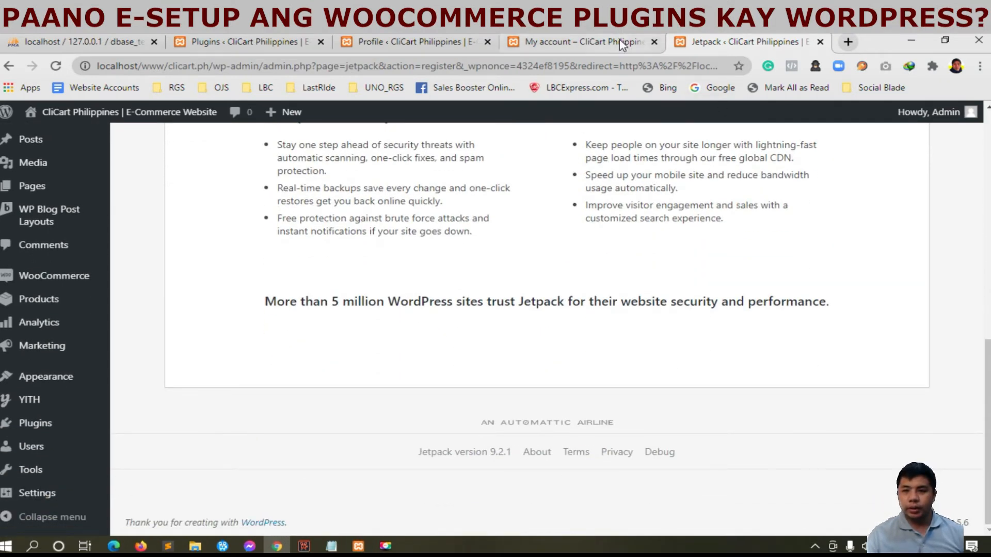
{"action": "left_click", "coordinate": [599, 43]}
{"action": "left_click", "coordinate": [795, 38]}
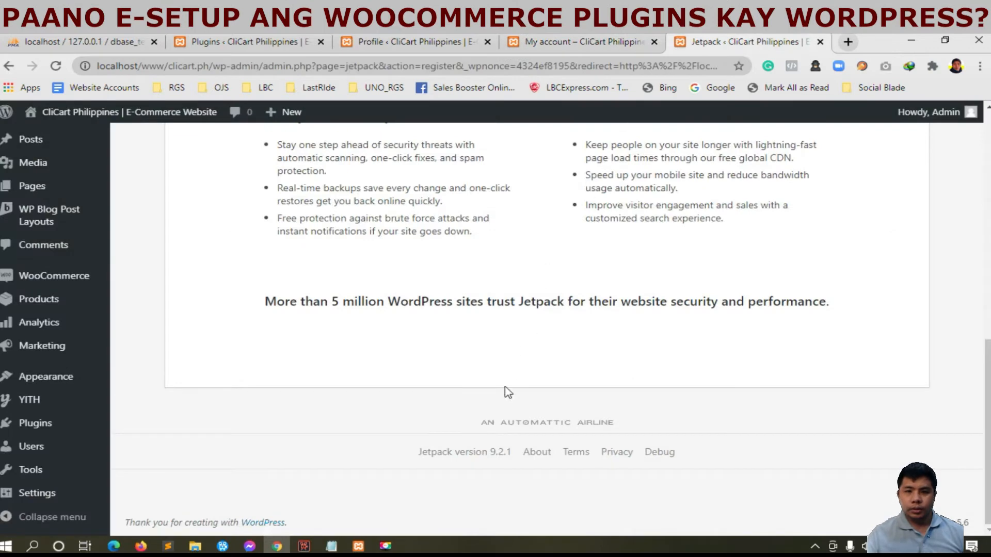
Step: Open the WooCommerce home page and go through its welcome tour to the end
{"action": "left_click", "coordinate": [54, 278]}
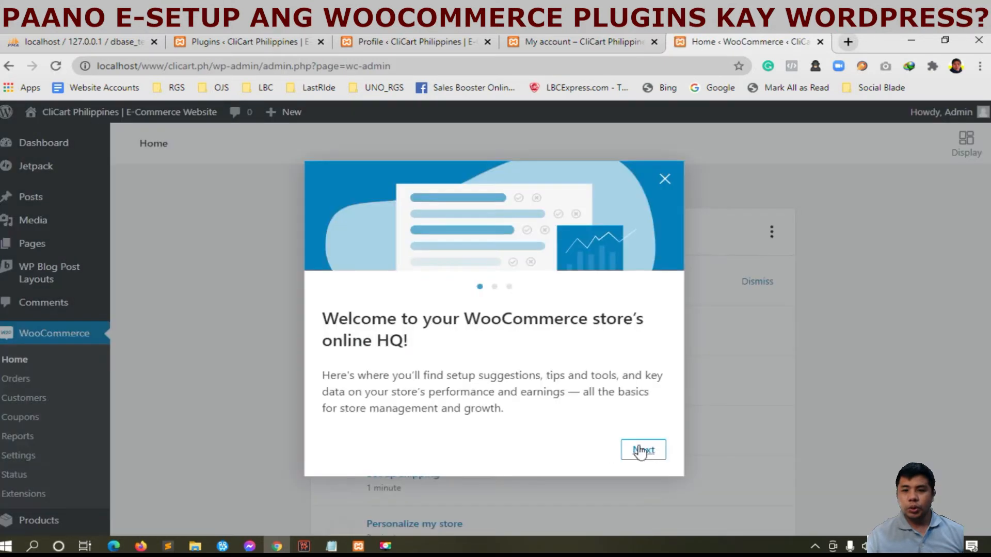
{"action": "left_click", "coordinate": [642, 450]}
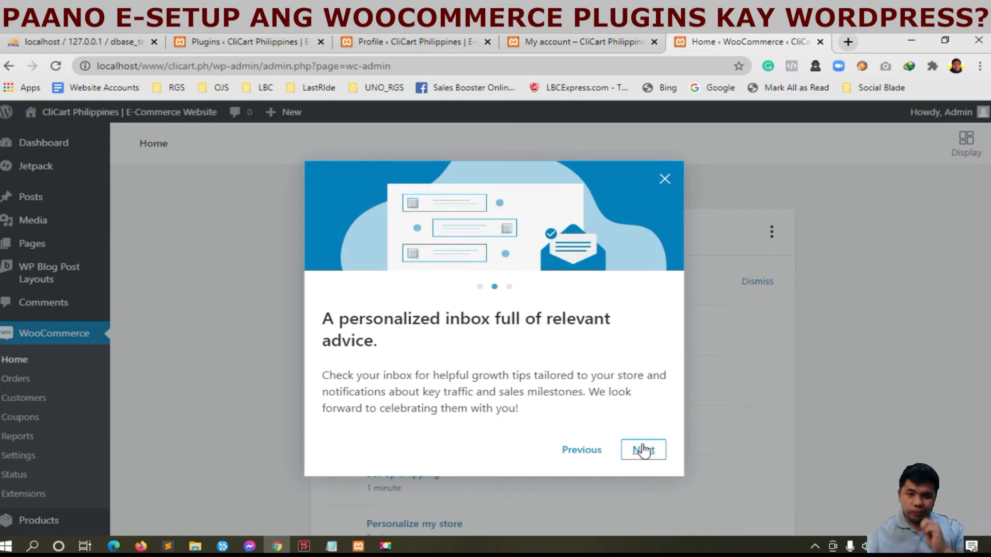
{"action": "left_click", "coordinate": [643, 450]}
{"action": "left_click", "coordinate": [642, 451]}
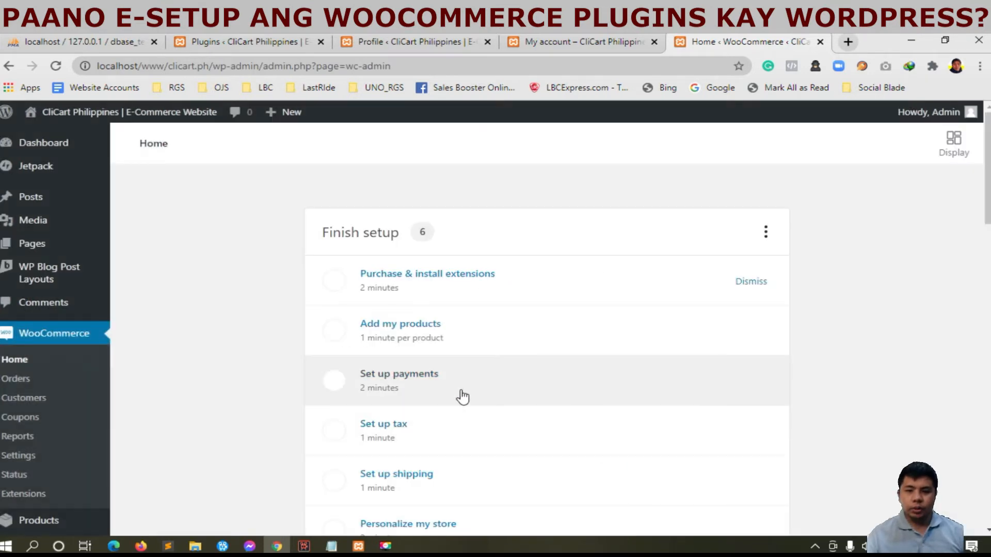
Step: Review the Finish setup checklist and the extensions offered for purchase, and postpone buying them
{"action": "scroll", "coordinate": [464, 407], "scroll_direction": "down", "scroll_amount": 5}
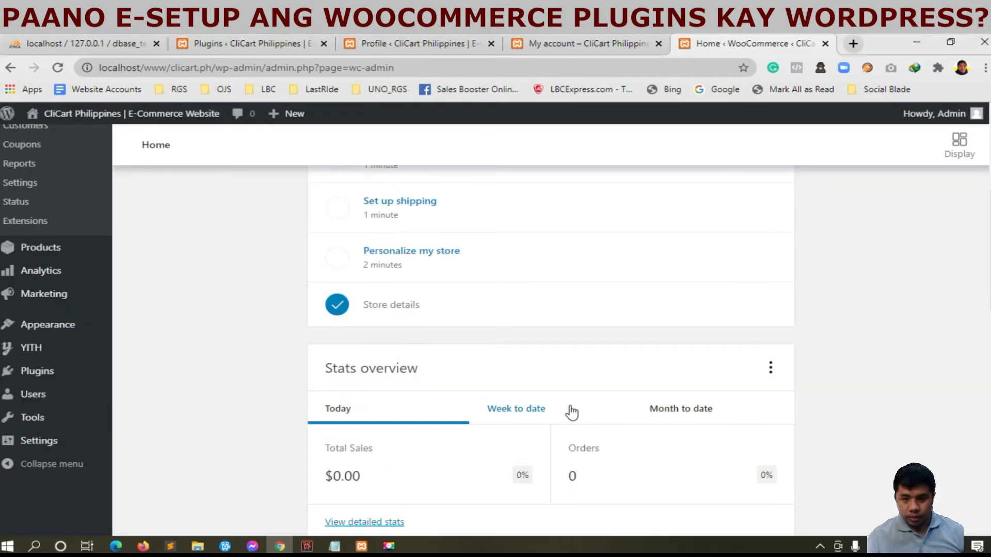
{"action": "scroll", "coordinate": [570, 412], "scroll_direction": "up", "scroll_amount": 5}
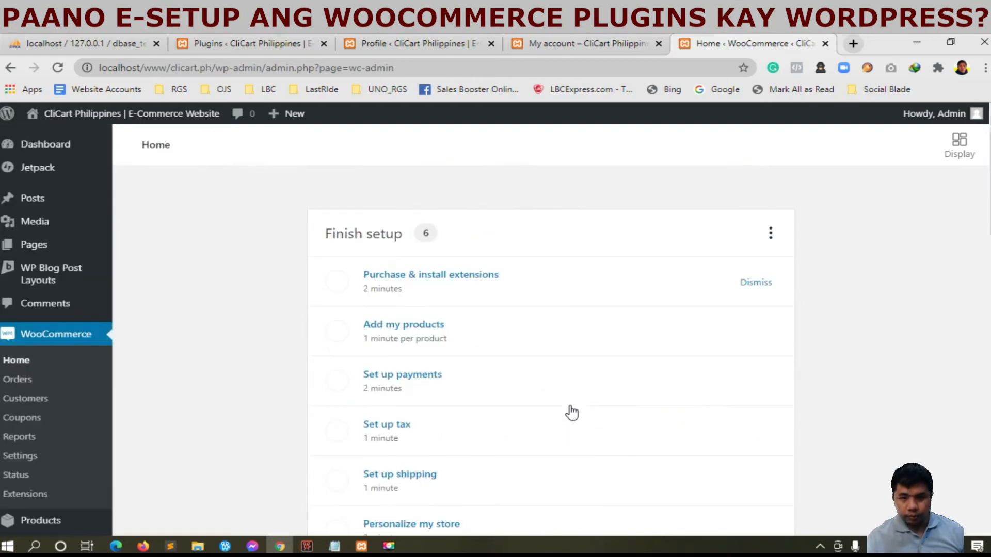
{"action": "left_click", "coordinate": [469, 276]}
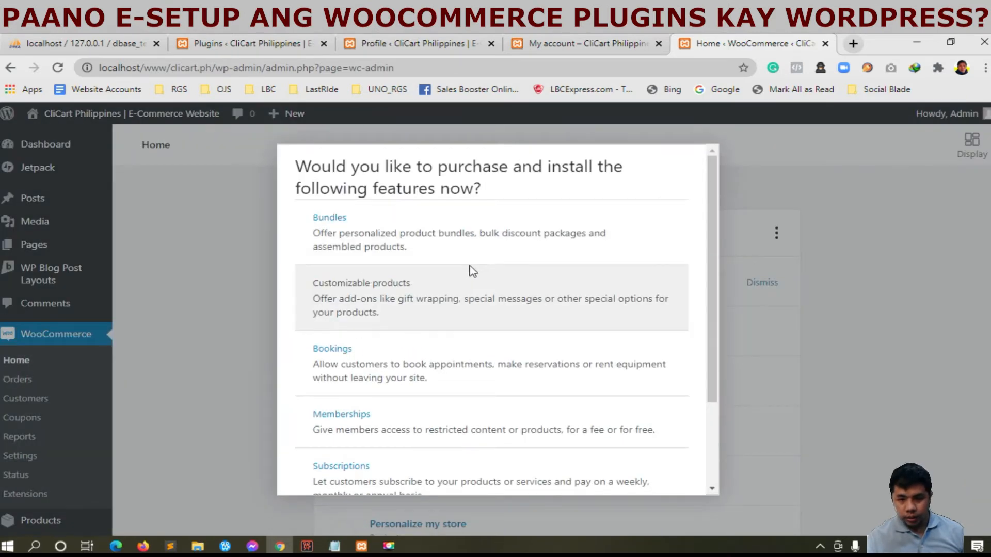
{"action": "scroll", "coordinate": [472, 273], "scroll_direction": "down", "scroll_amount": 2}
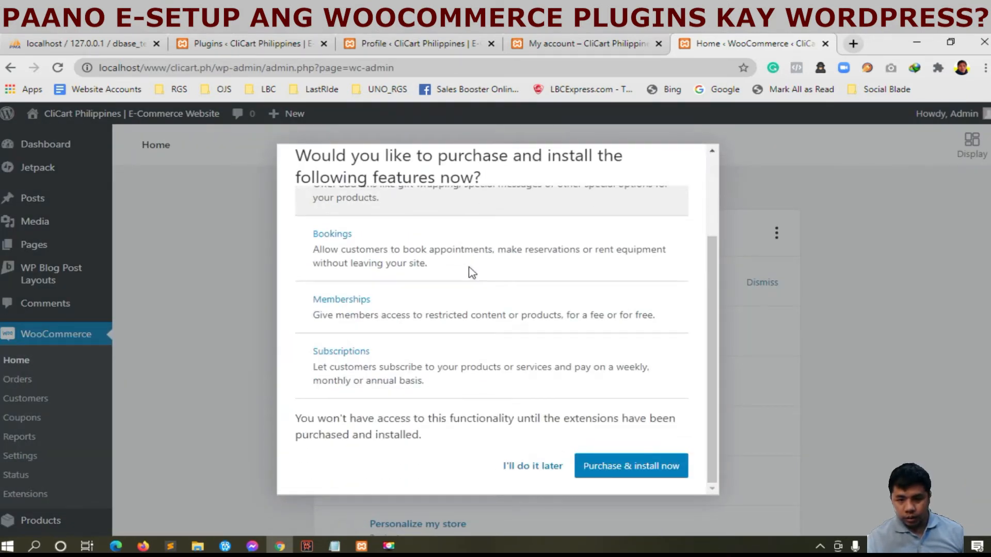
{"action": "left_click", "coordinate": [538, 467]}
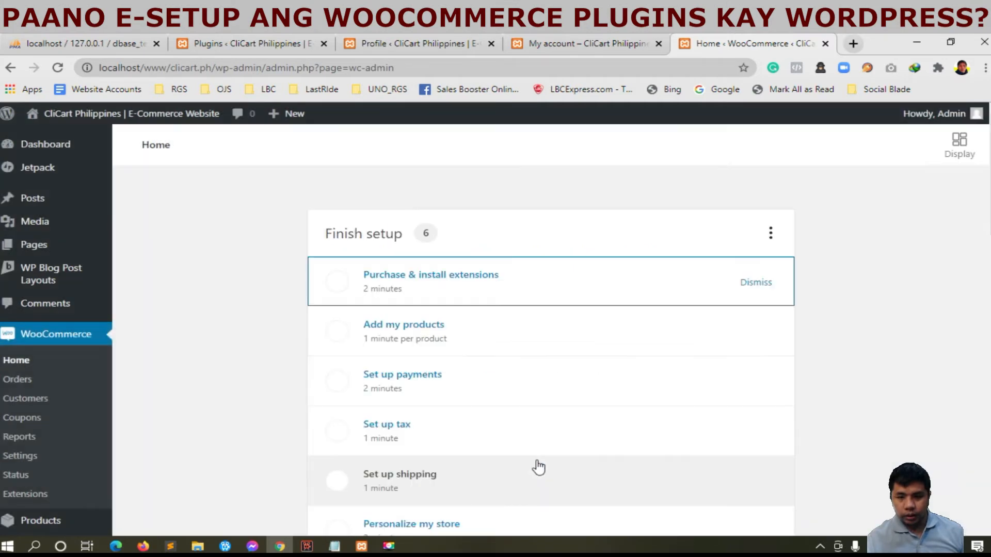
Step: Dismiss the Purchase & install extensions task and start adding a product manually from the setup checklist
{"action": "left_click", "coordinate": [771, 235]}
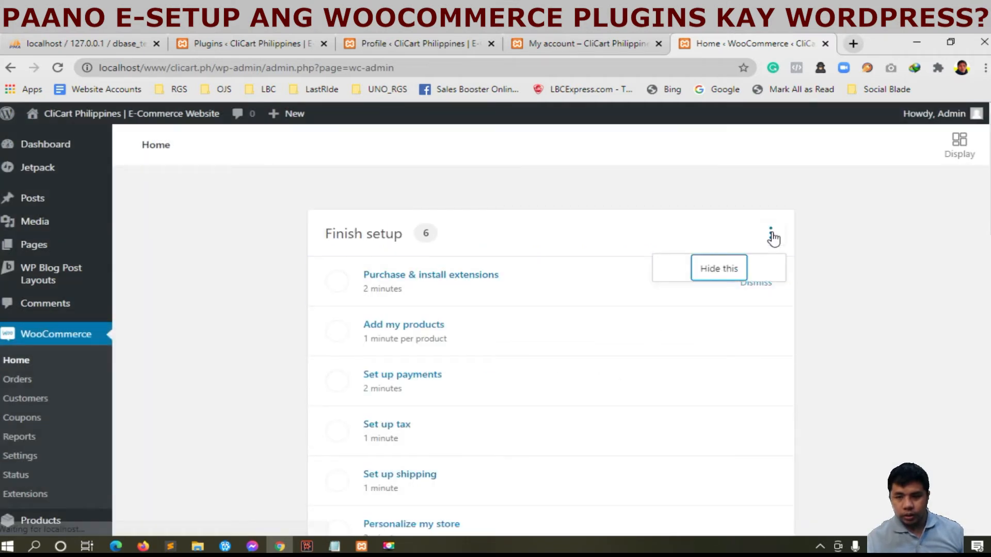
{"action": "left_click", "coordinate": [759, 297]}
{"action": "left_click", "coordinate": [620, 281]}
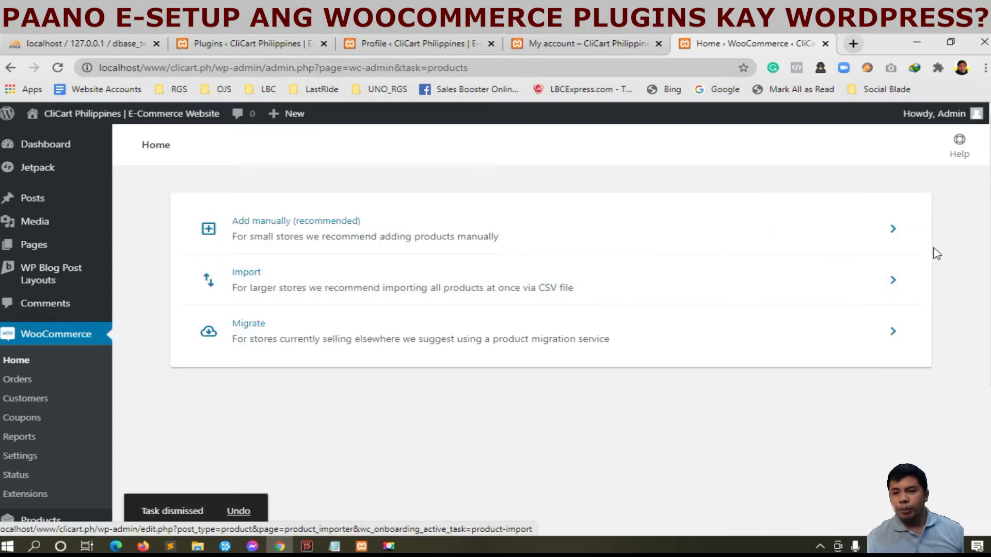
{"action": "left_click", "coordinate": [900, 241]}
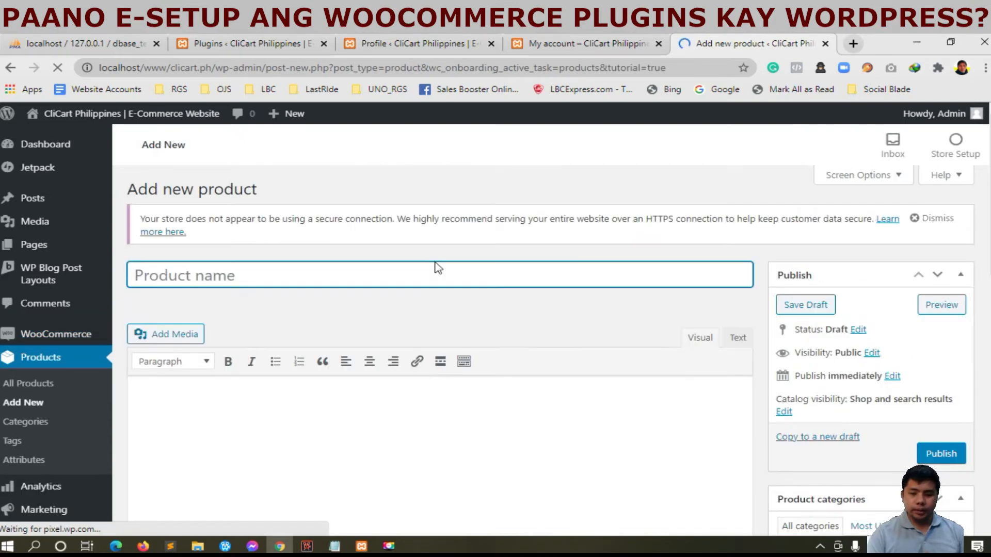
Step: Name the new product "Natura White Buy 1 Take 1"
{"action": "type", "text": "NAtue"}
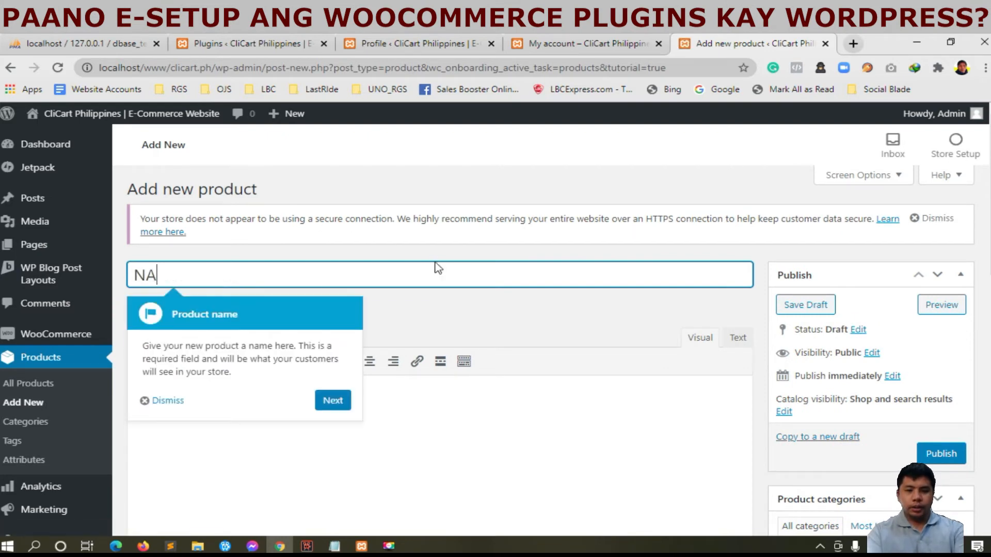
{"action": "key", "text": "BackSpace"}
{"action": "key", "text": "BackSpace"}
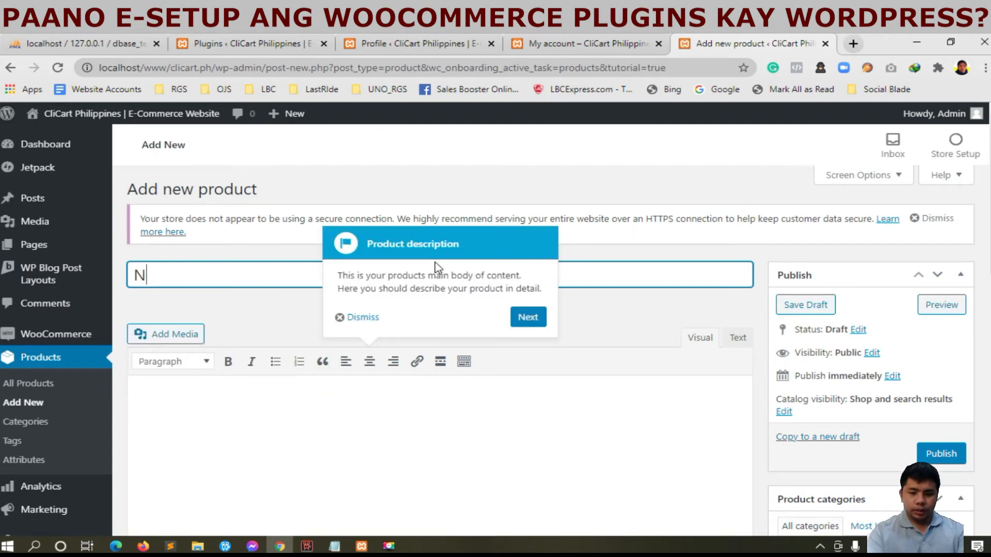
{"action": "type", "text": "ura White Buy 1 Take 1"}
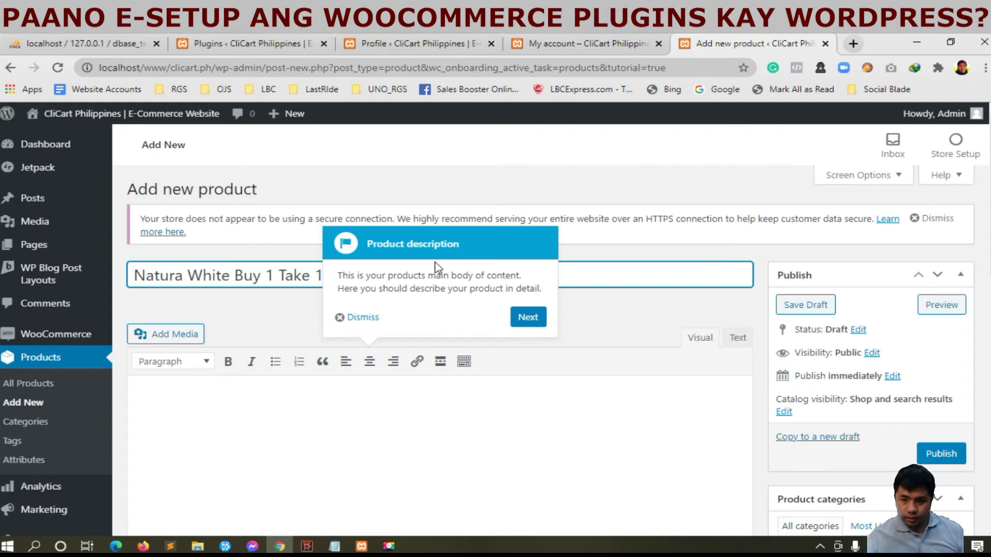
{"action": "left_click", "coordinate": [658, 325]}
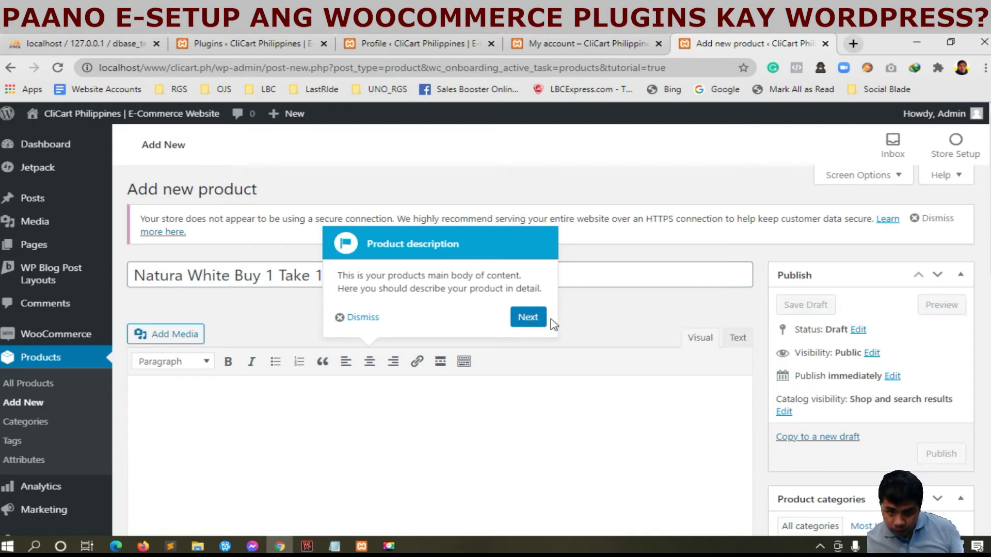
Step: Step through the new-product tutorial tips from the product description to publishing
{"action": "left_click", "coordinate": [529, 317]}
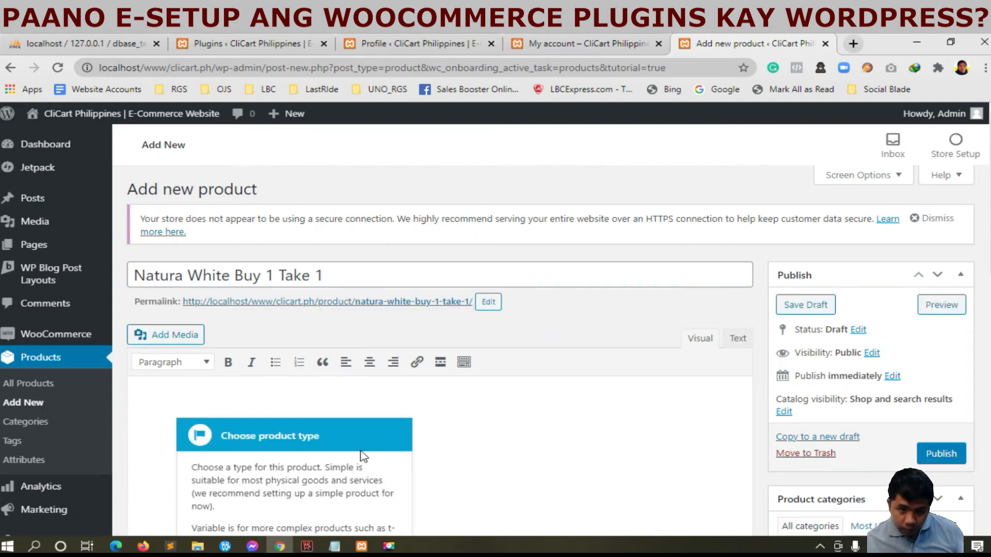
{"action": "scroll", "coordinate": [209, 444], "scroll_direction": "down", "scroll_amount": 6}
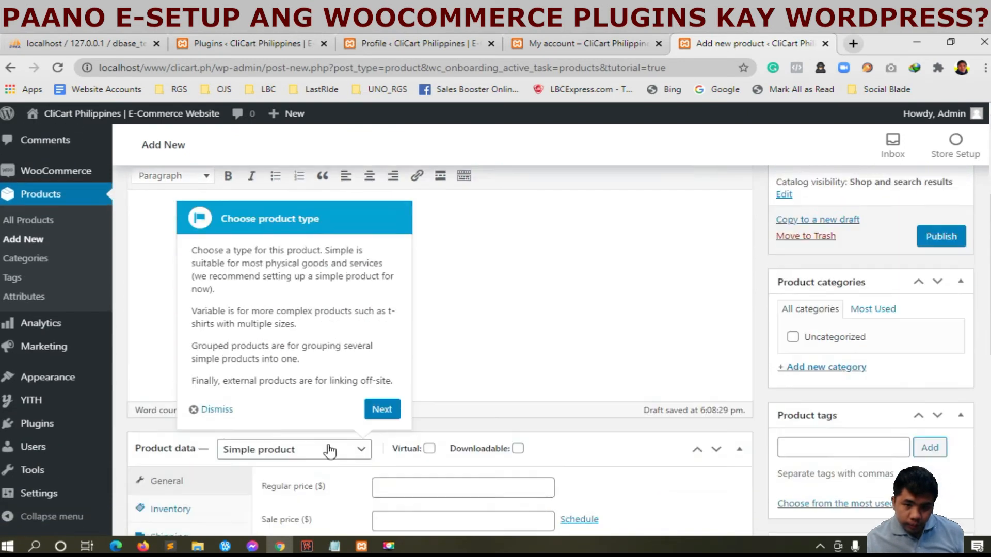
{"action": "left_click", "coordinate": [379, 287]}
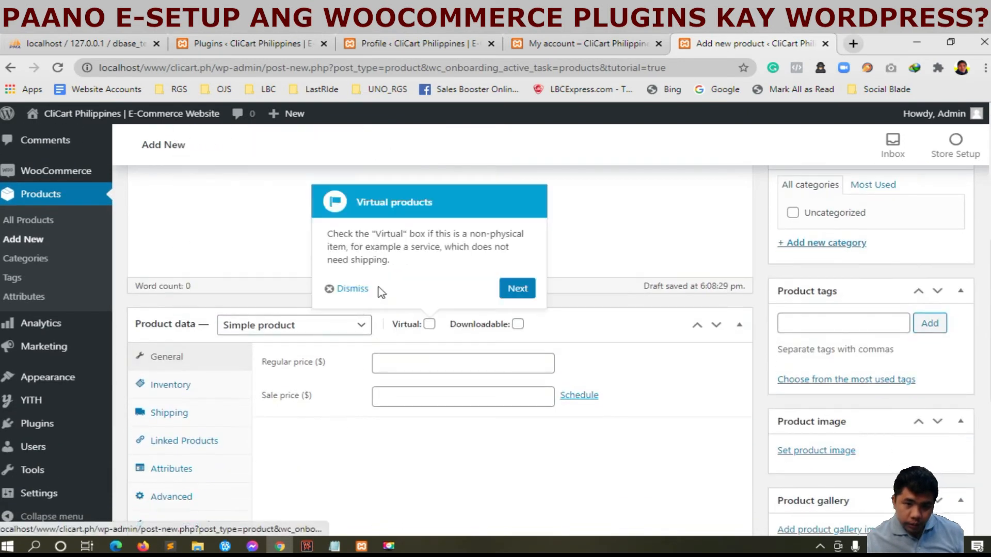
{"action": "left_click", "coordinate": [519, 288]}
{"action": "left_click", "coordinate": [605, 288]}
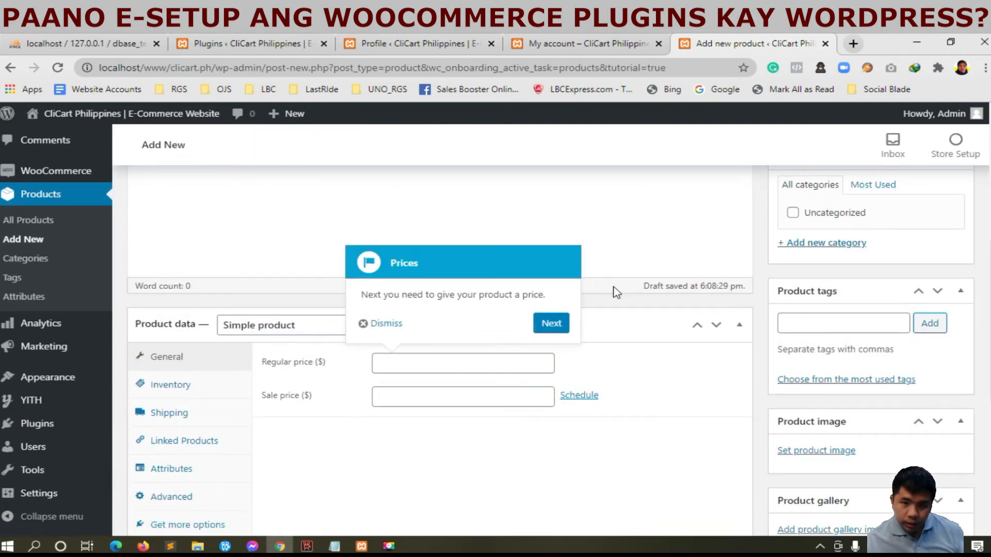
{"action": "left_click", "coordinate": [545, 320]}
{"action": "left_click", "coordinate": [529, 529]}
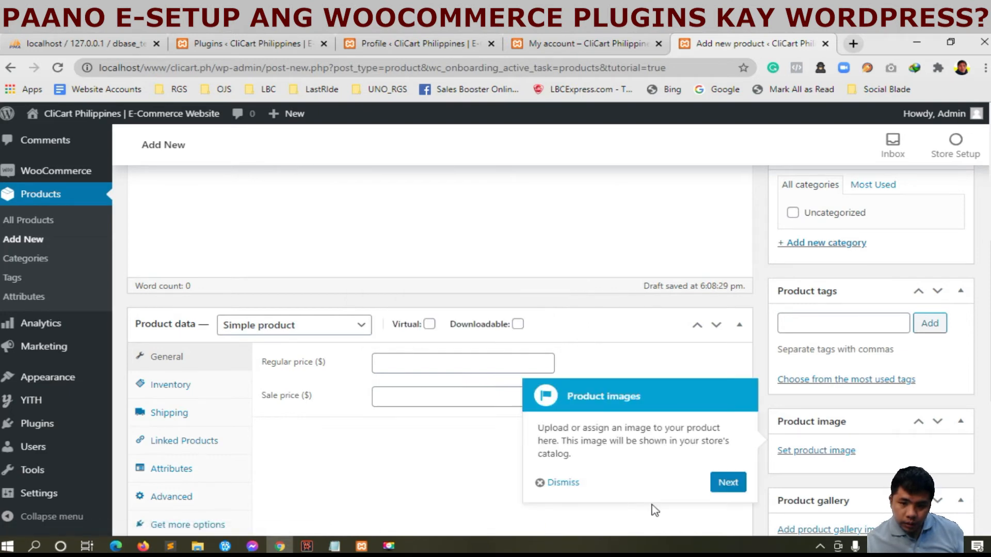
{"action": "left_click", "coordinate": [717, 486]}
{"action": "left_click", "coordinate": [741, 381]}
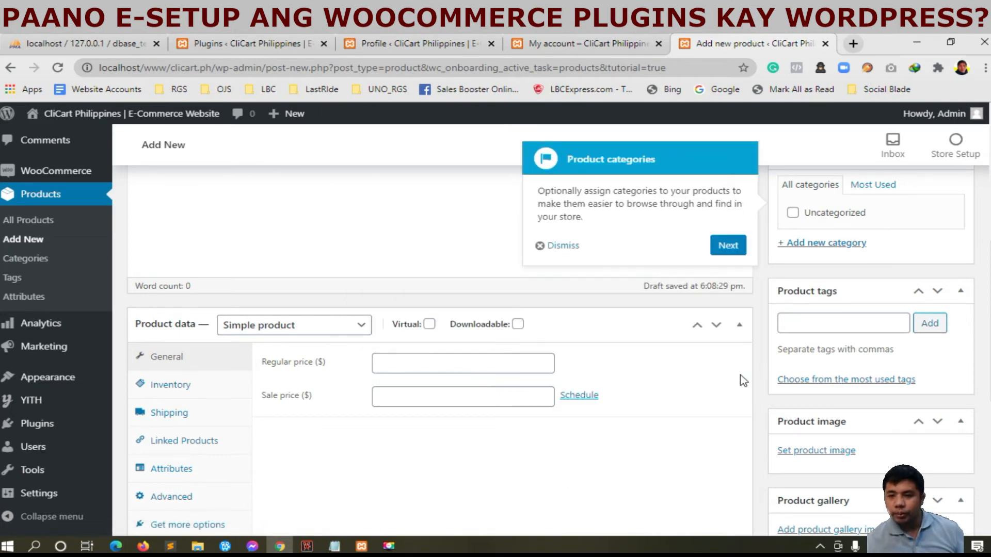
{"action": "left_click", "coordinate": [728, 246]}
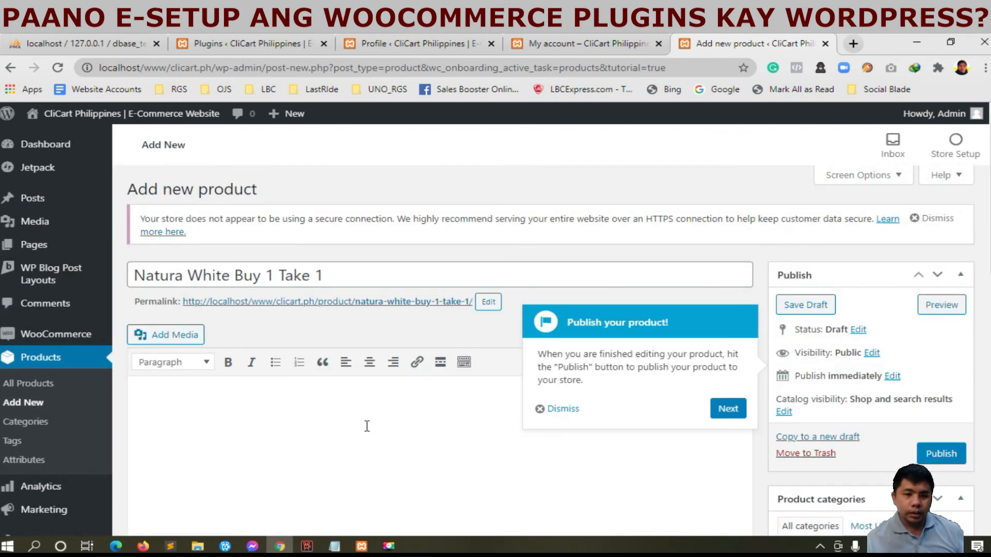
Step: Examine the media upload options for the product description and the available product types
{"action": "left_click", "coordinate": [166, 335]}
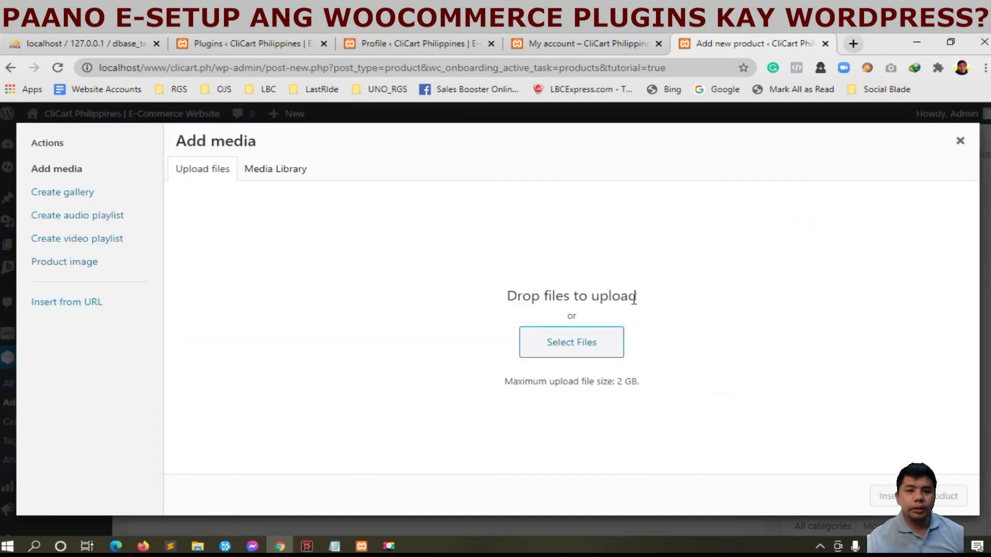
{"action": "left_click", "coordinate": [604, 347]}
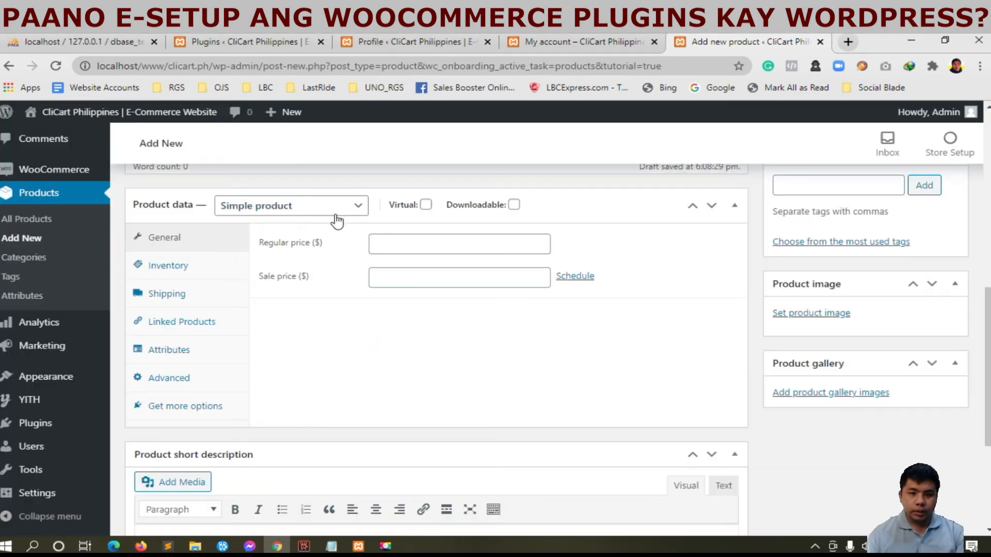
{"action": "left_click", "coordinate": [364, 211]}
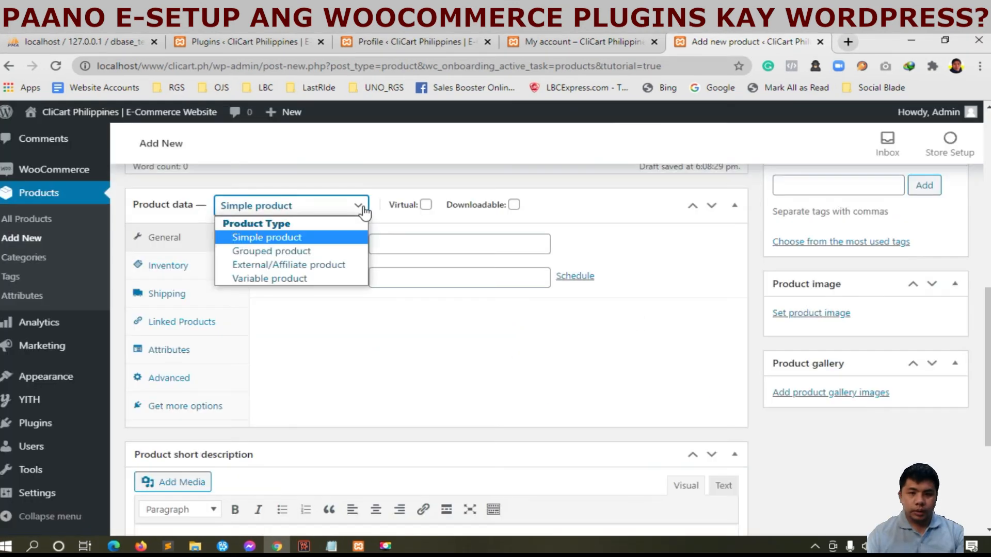
{"action": "left_click", "coordinate": [363, 210]}
Step: Set the product's regular price to 999 and its sale price to 899
{"action": "left_click", "coordinate": [414, 235]}
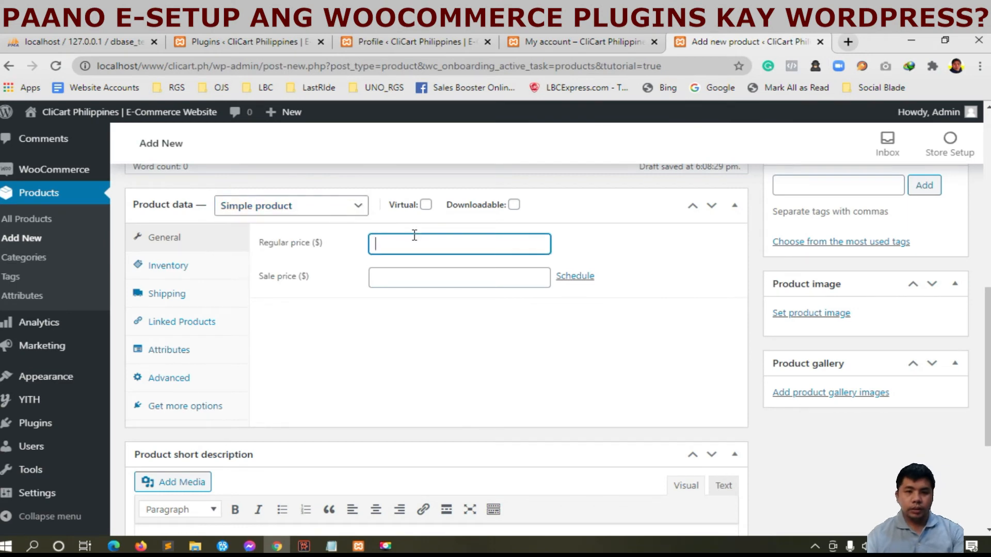
{"action": "type", "text": "999"}
{"action": "key", "text": "Tab"}
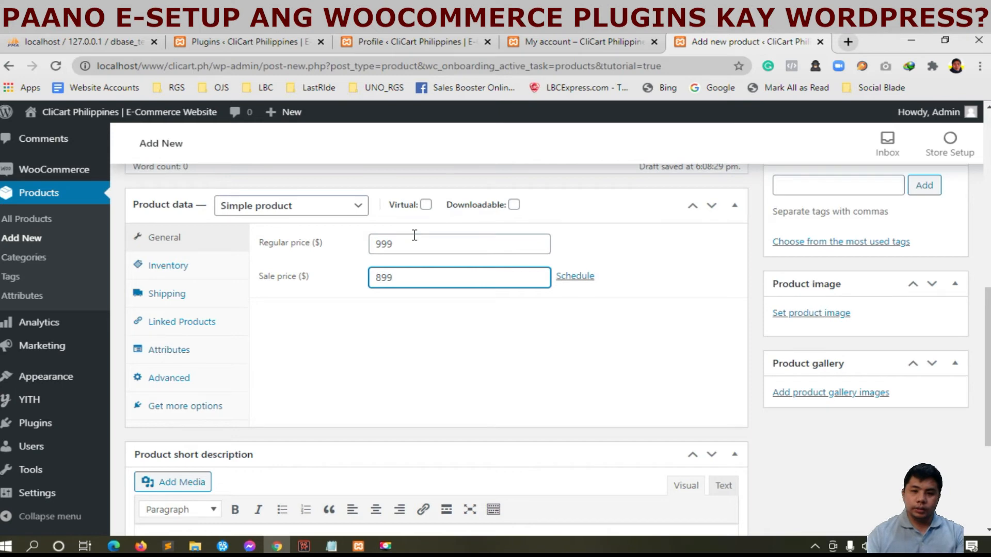
{"action": "left_click", "coordinate": [617, 343]}
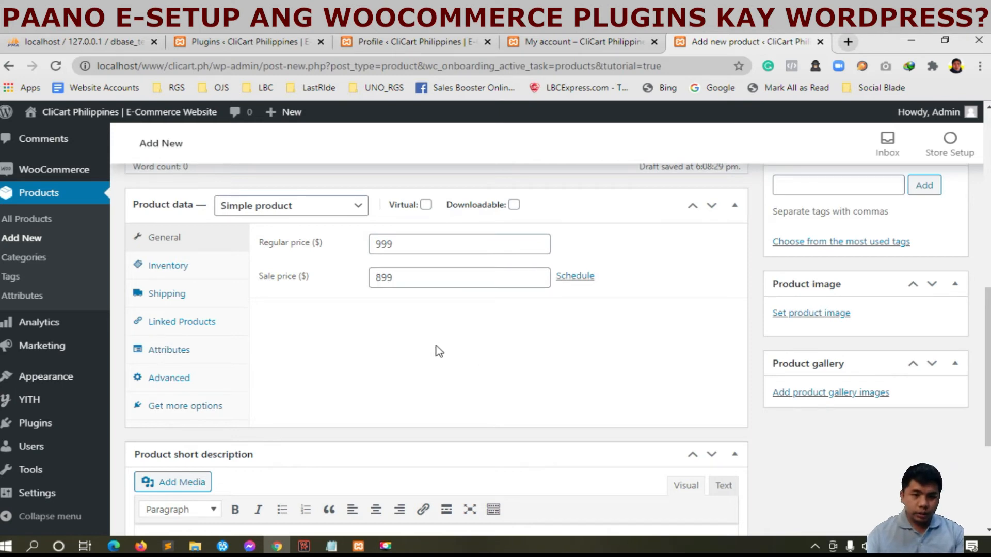
Step: Check the linked-product upsell and cross-sell options, and set the product's SKU to N001
{"action": "left_click", "coordinate": [179, 325]}
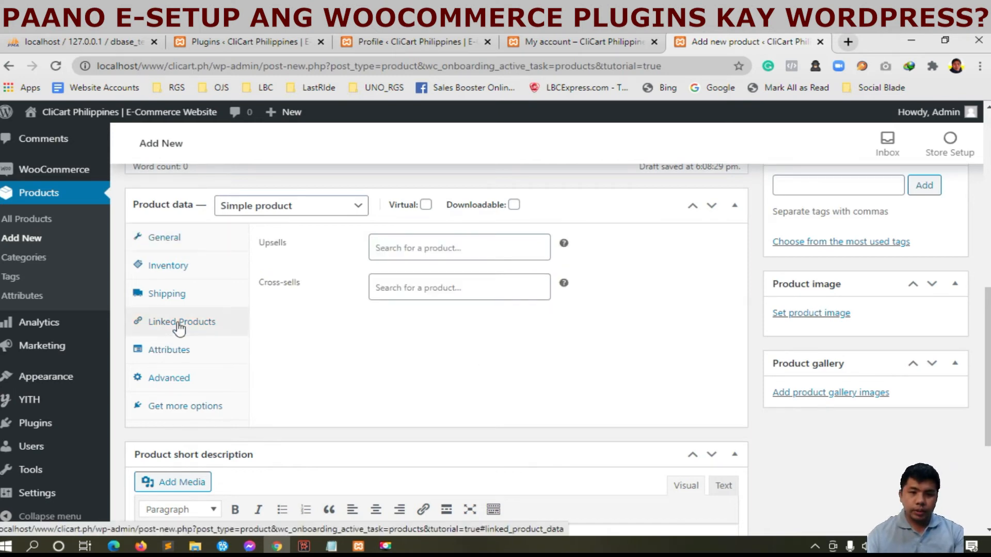
{"action": "left_click", "coordinate": [427, 257]}
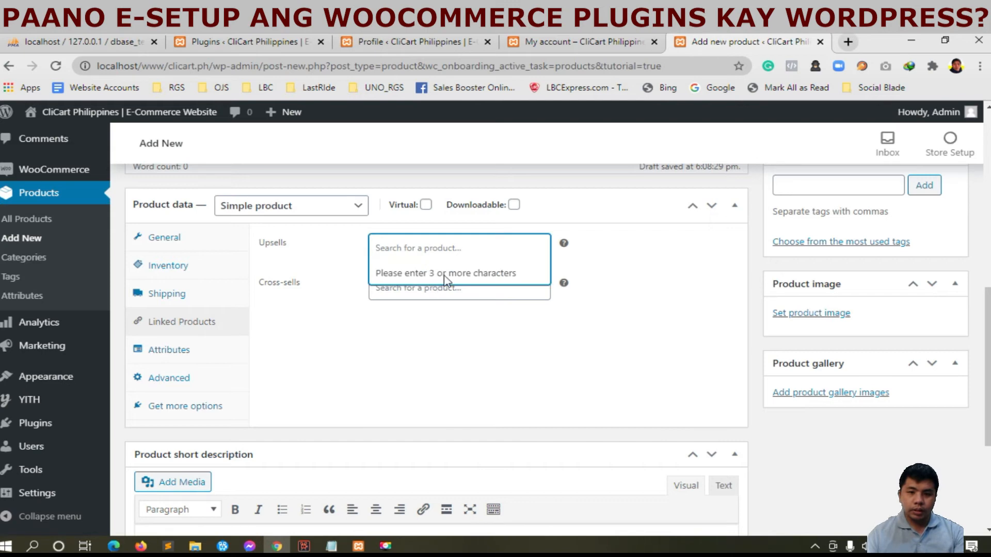
{"action": "left_click", "coordinate": [513, 383]}
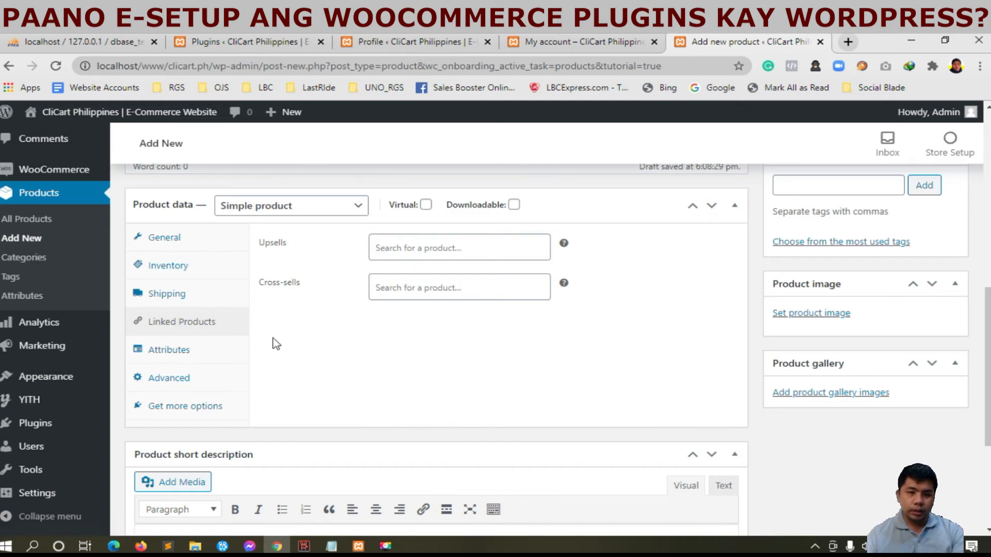
{"action": "left_click", "coordinate": [172, 272]}
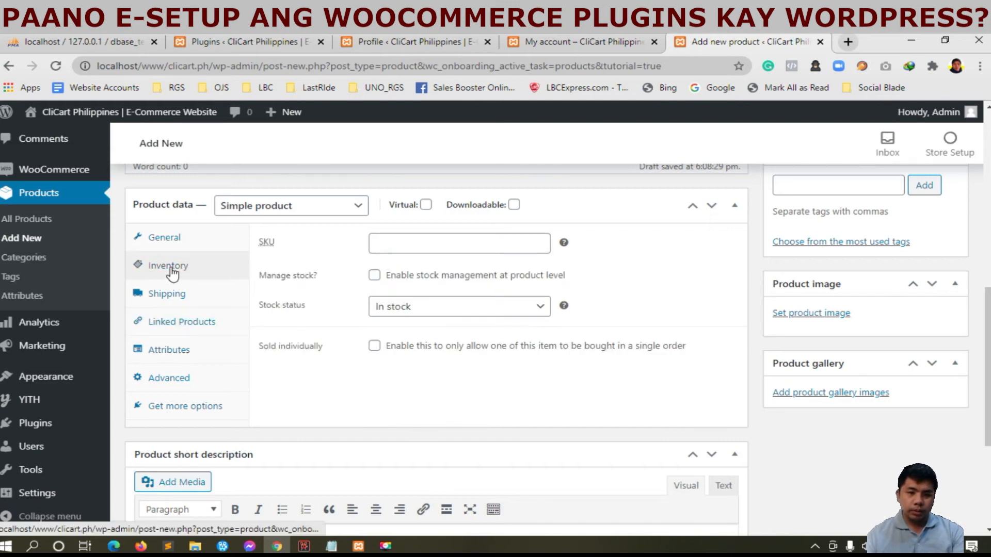
{"action": "left_click", "coordinate": [525, 245]}
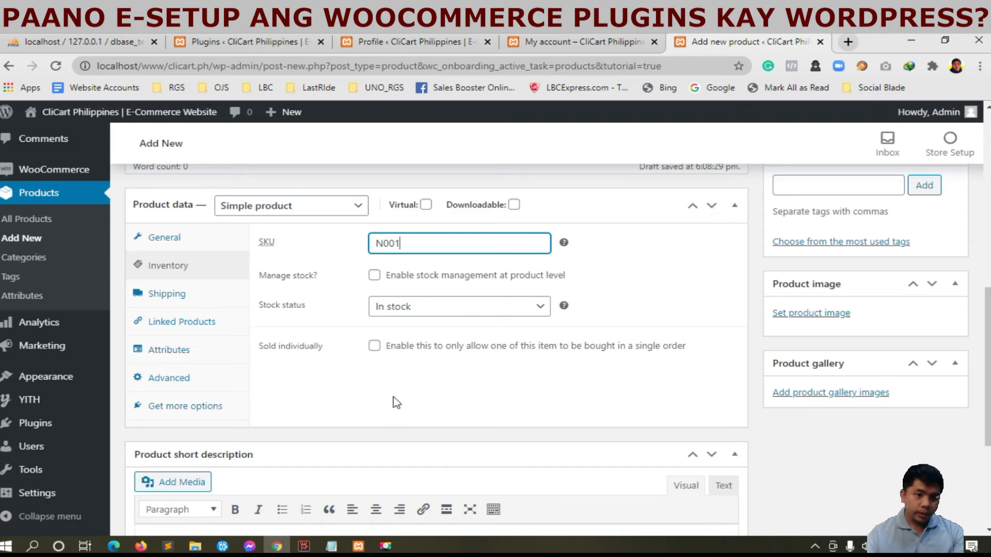
Step: Examine the product's custom attribute options and its advanced settings for purchase note, menu order and reviews
{"action": "left_click", "coordinate": [194, 364]}
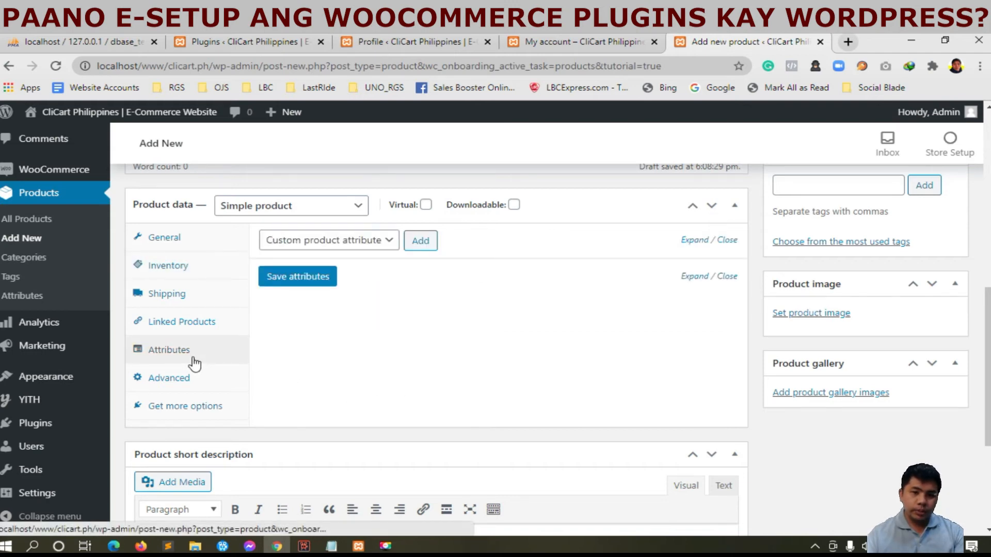
{"action": "left_click", "coordinate": [372, 240]}
{"action": "left_click", "coordinate": [369, 257]}
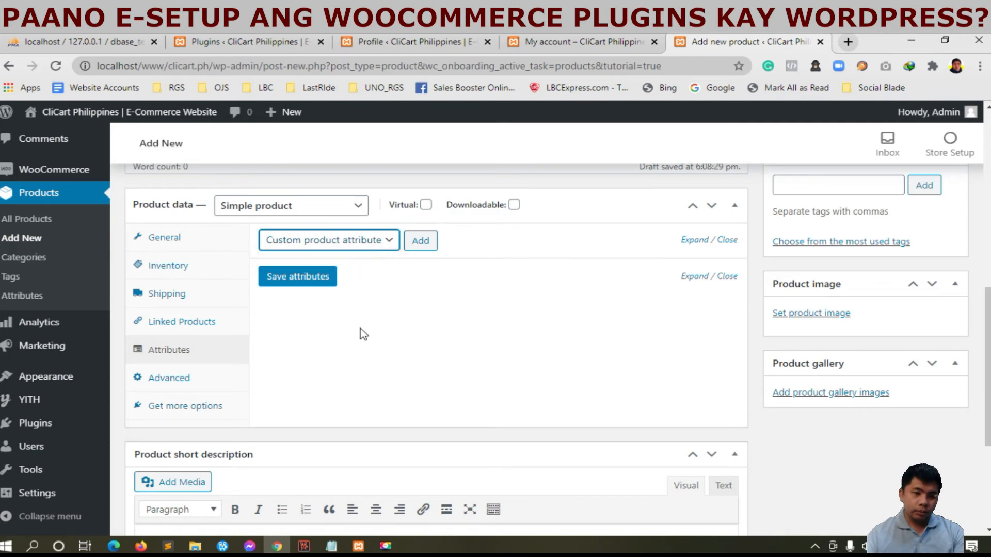
{"action": "left_click", "coordinate": [163, 384]}
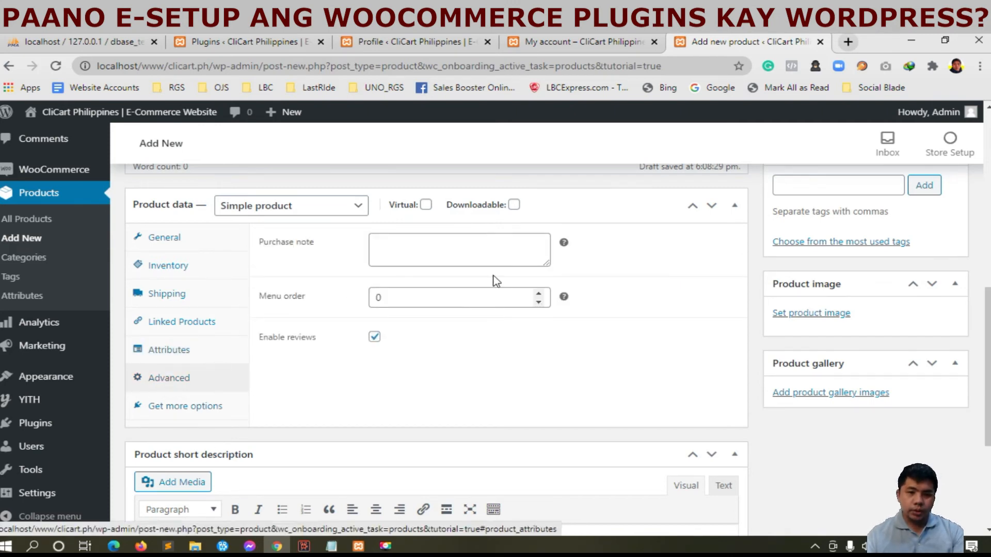
{"action": "left_click", "coordinate": [494, 258]}
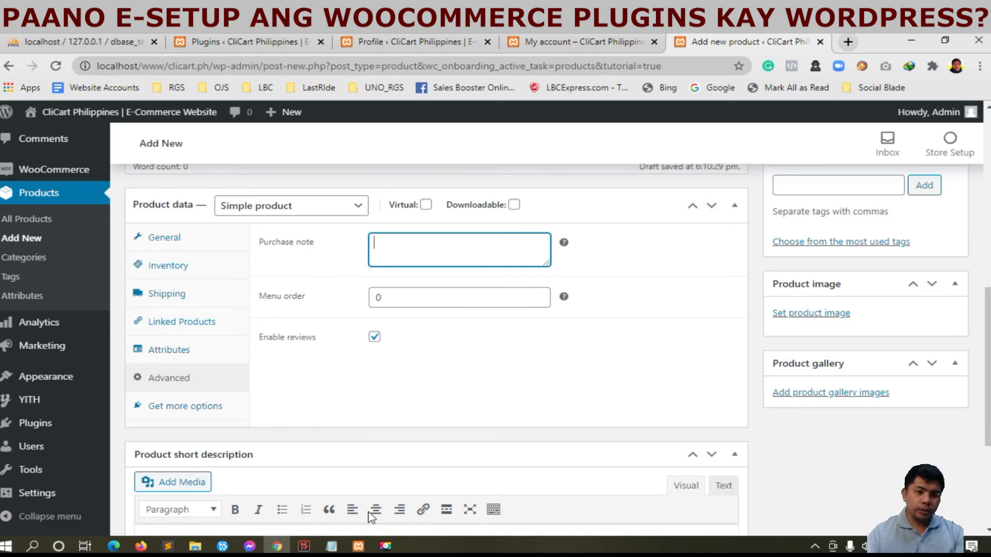
Step: Enter the placeholder text "Jksjdk.fsfsoecjdocdlchocnaslcnzlkc nzkcbkzxc" as the product short description
{"action": "scroll", "coordinate": [451, 427], "scroll_direction": "down", "scroll_amount": 4}
{"action": "scroll", "coordinate": [626, 395], "scroll_direction": "up", "scroll_amount": 4}
{"action": "scroll", "coordinate": [626, 397], "scroll_direction": "down", "scroll_amount": 4}
{"action": "left_click", "coordinate": [481, 415]}
{"action": "type", "text": "Jksjdk.fsfsoecjdocdlchocnaslcnzlkc nzkcbkzxc"}
Step: Add the Natura White image 2_2.jpg from the media library to the product gallery
{"action": "scroll", "coordinate": [877, 400], "scroll_direction": "up", "scroll_amount": 5}
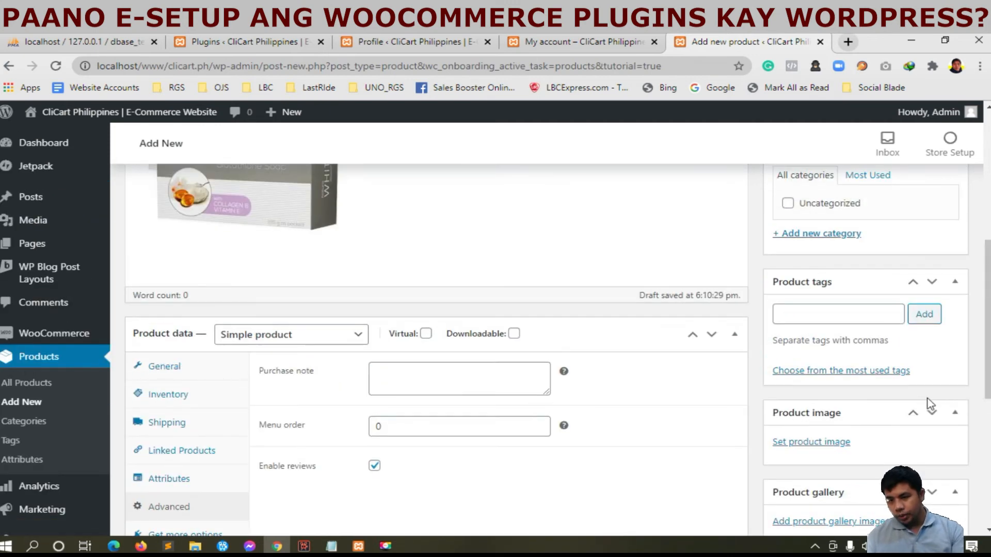
{"action": "scroll", "coordinate": [926, 403], "scroll_direction": "down", "scroll_amount": 3}
{"action": "left_click", "coordinate": [827, 316]}
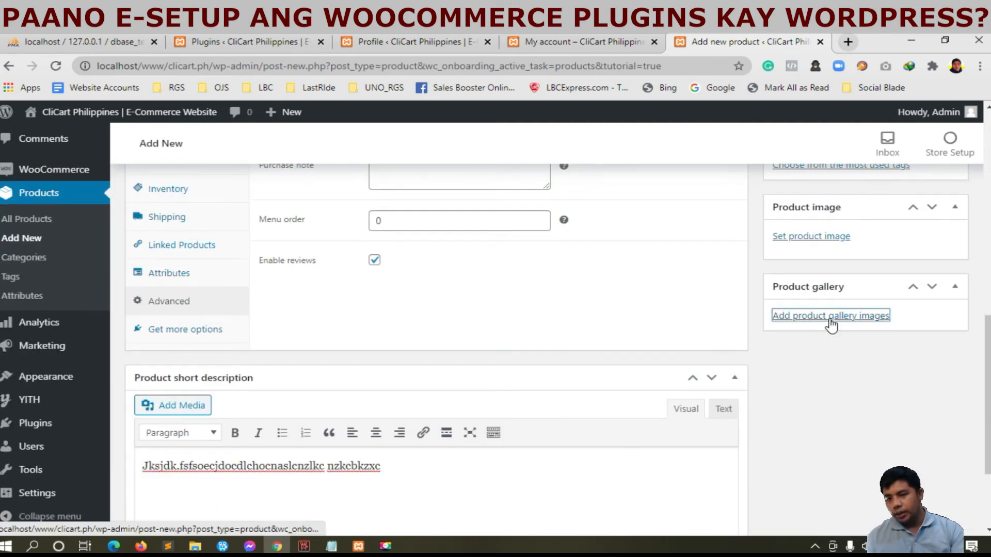
{"action": "left_click", "coordinate": [54, 279]}
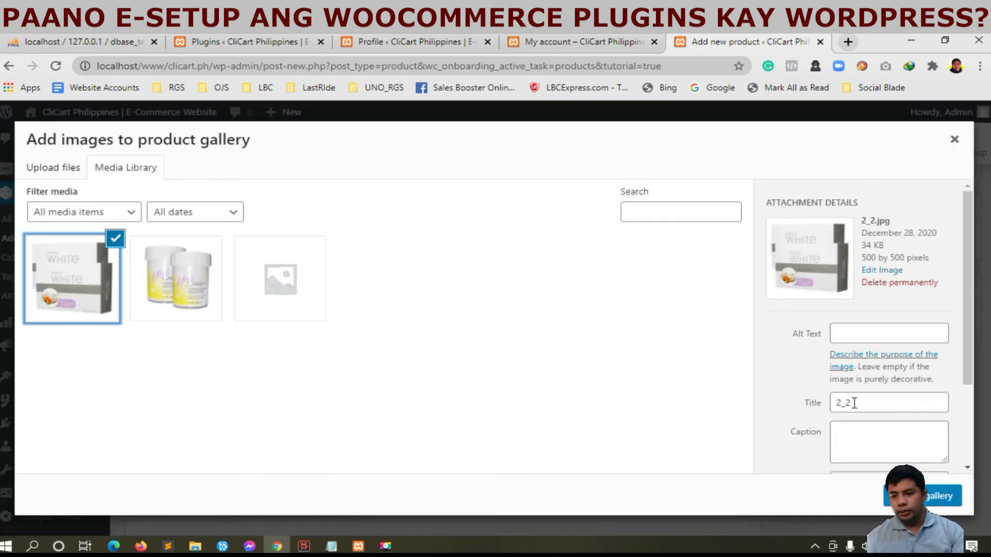
{"action": "left_click", "coordinate": [929, 495]}
Step: Set the Natura White soap picture from the media library as the product image
{"action": "scroll", "coordinate": [846, 472], "scroll_direction": "up", "scroll_amount": 3}
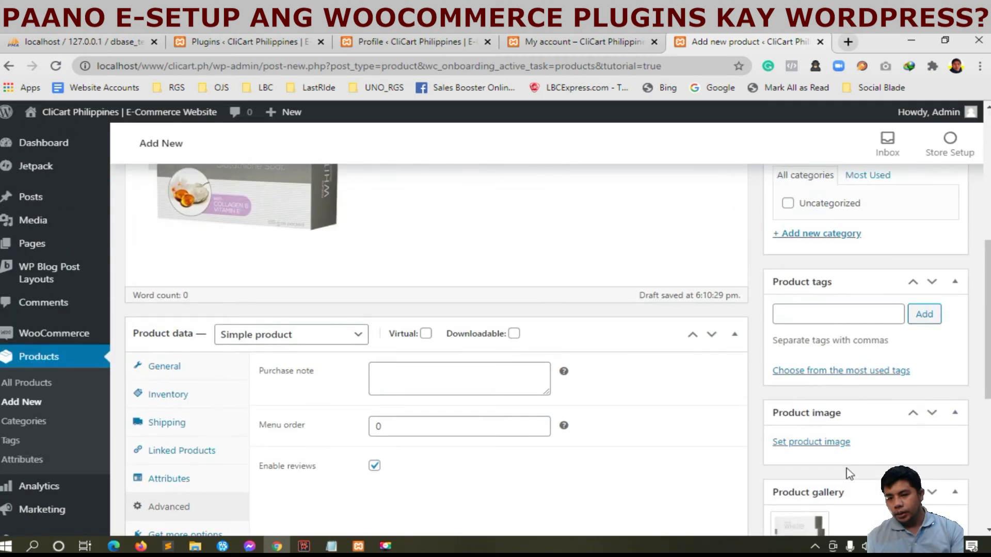
{"action": "left_click", "coordinate": [832, 445]}
{"action": "left_click", "coordinate": [83, 291]}
{"action": "left_click", "coordinate": [886, 503]}
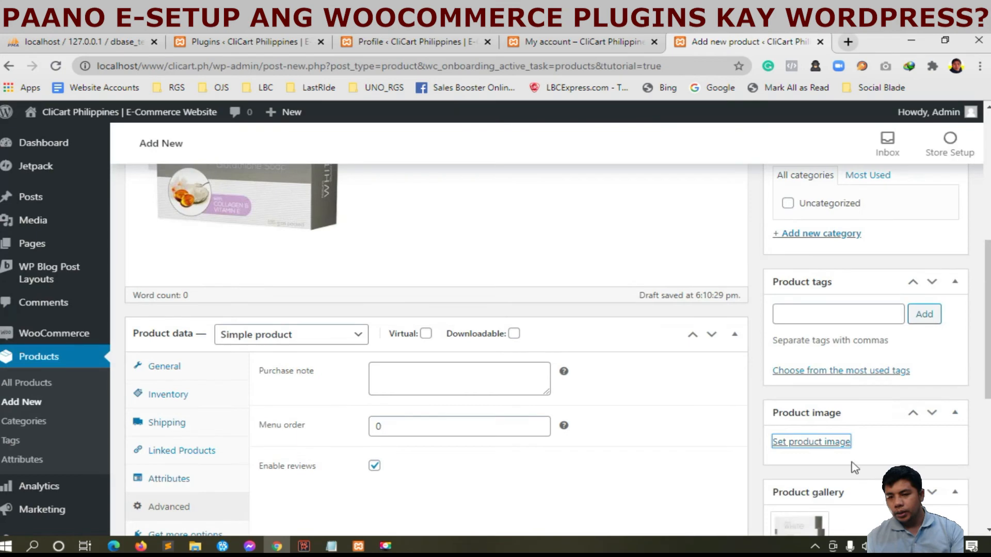
Step: Add a new product category named Soap and publish the product
{"action": "scroll", "coordinate": [903, 428], "scroll_direction": "up", "scroll_amount": 3}
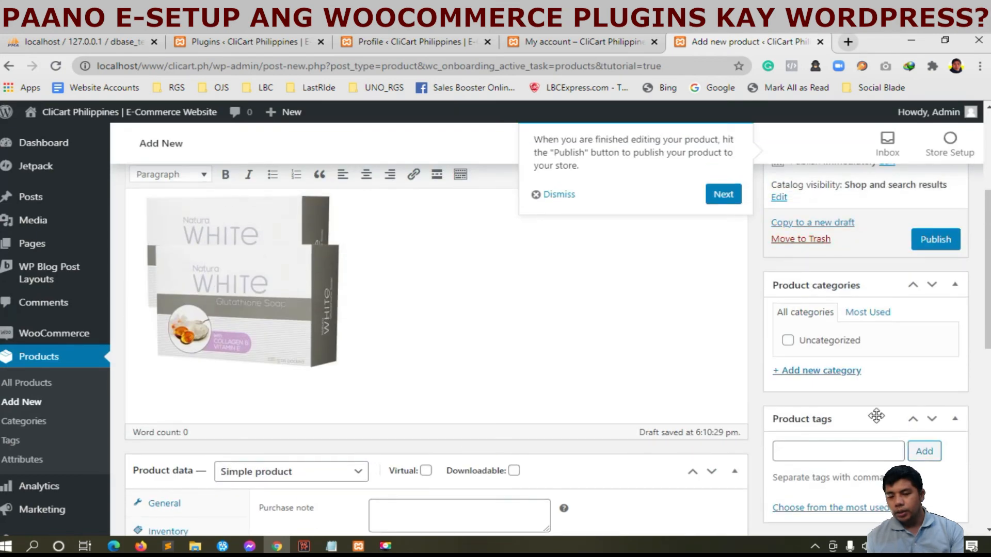
{"action": "left_click", "coordinate": [839, 371]}
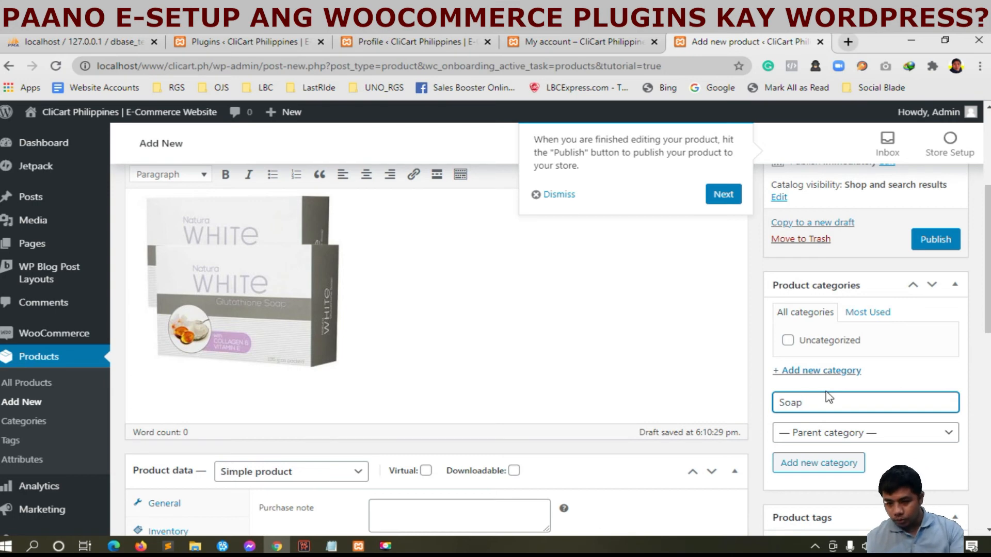
{"action": "left_click", "coordinate": [841, 474]}
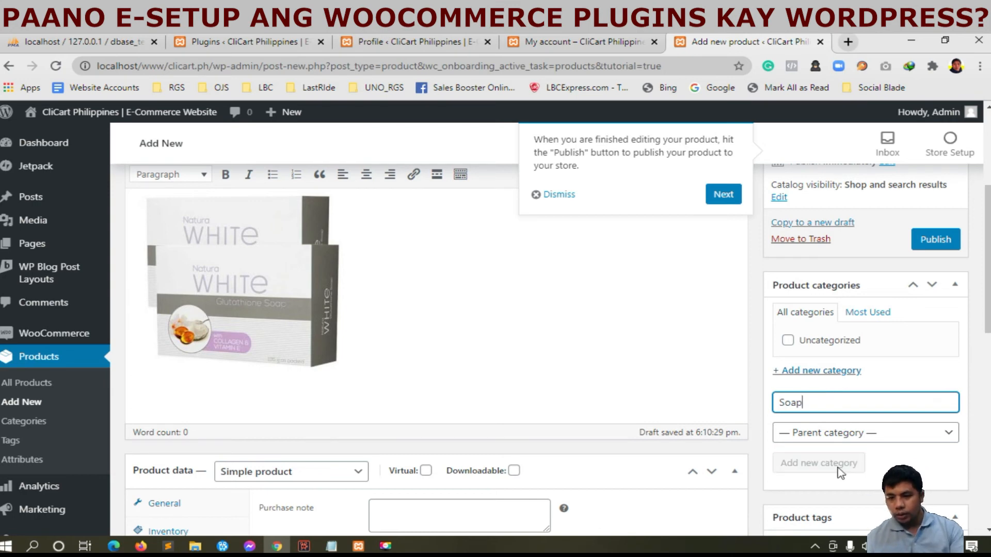
{"action": "left_click", "coordinate": [932, 244]}
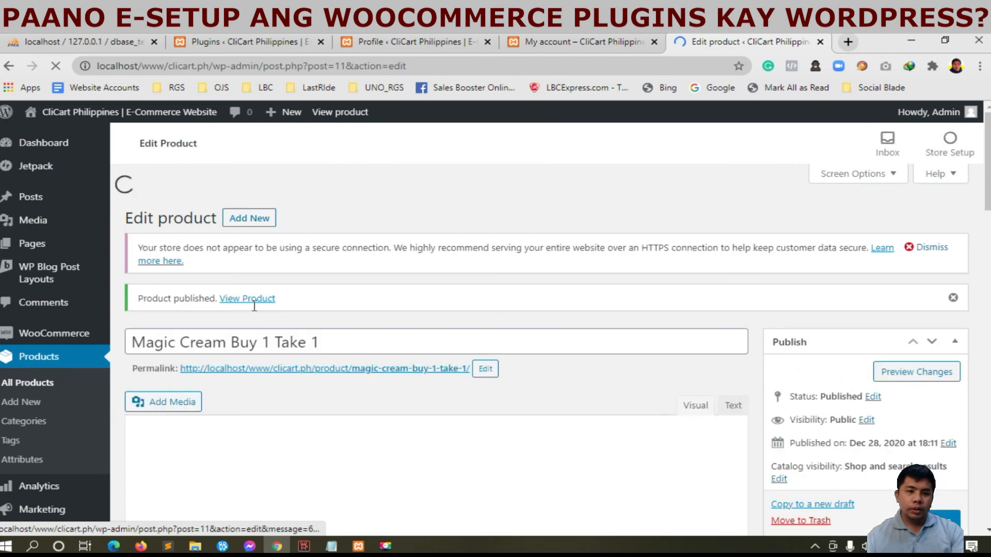
Step: Open the published product's store page in a new browser tab and review its details and description
{"action": "right_click", "coordinate": [256, 300]}
{"action": "left_click", "coordinate": [289, 311]}
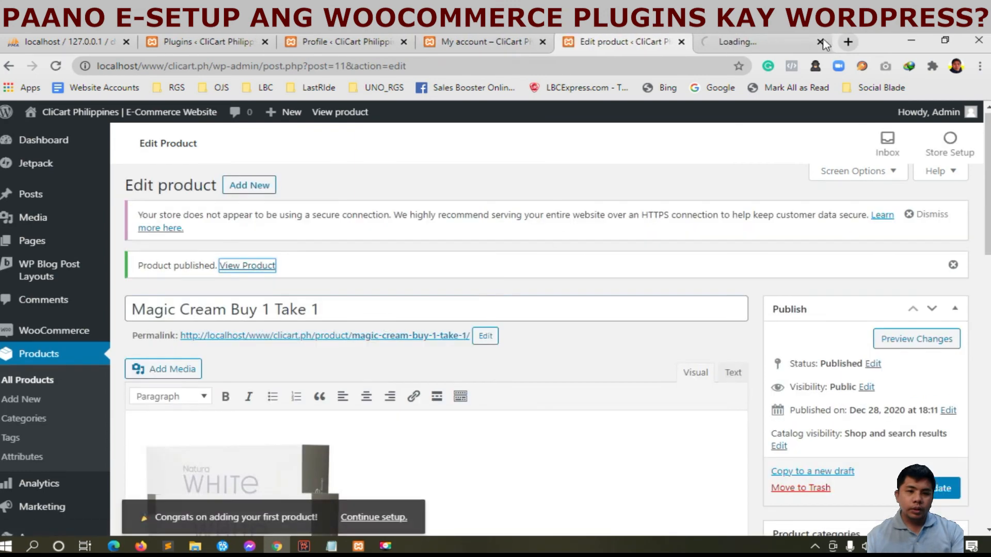
{"action": "left_click", "coordinate": [762, 38]}
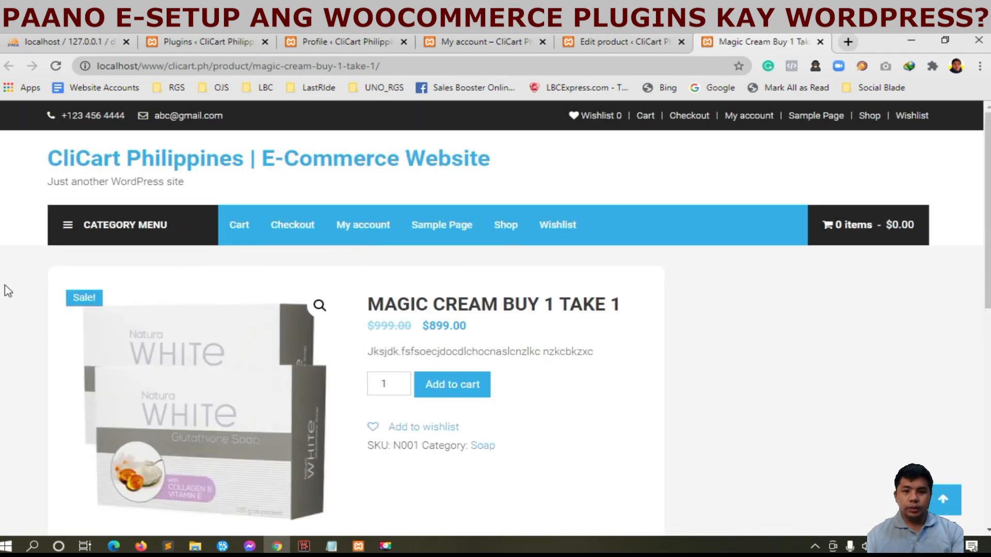
{"action": "scroll", "coordinate": [8, 287], "scroll_direction": "down", "scroll_amount": 5}
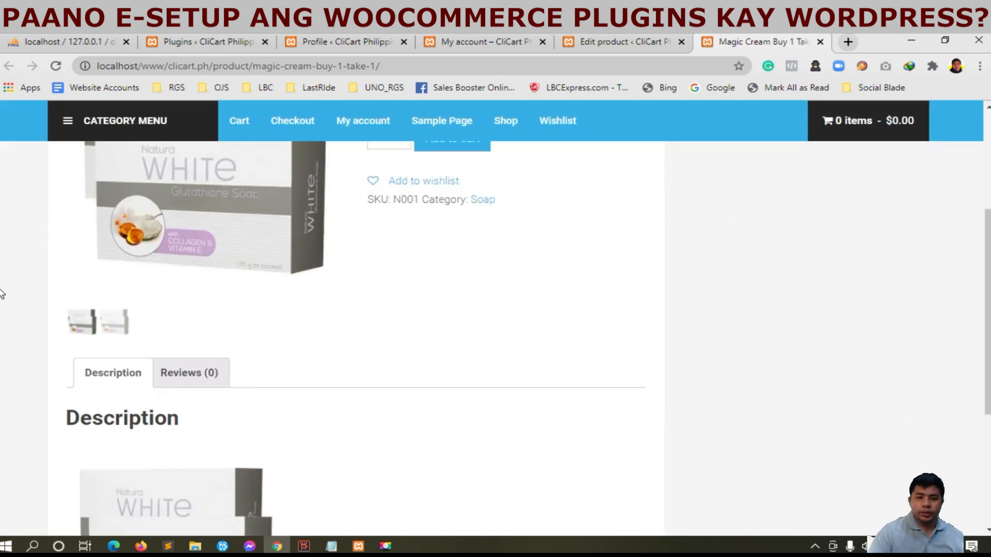
{"action": "scroll", "coordinate": [5, 293], "scroll_direction": "down", "scroll_amount": 5}
{"action": "scroll", "coordinate": [8, 292], "scroll_direction": "up", "scroll_amount": 4}
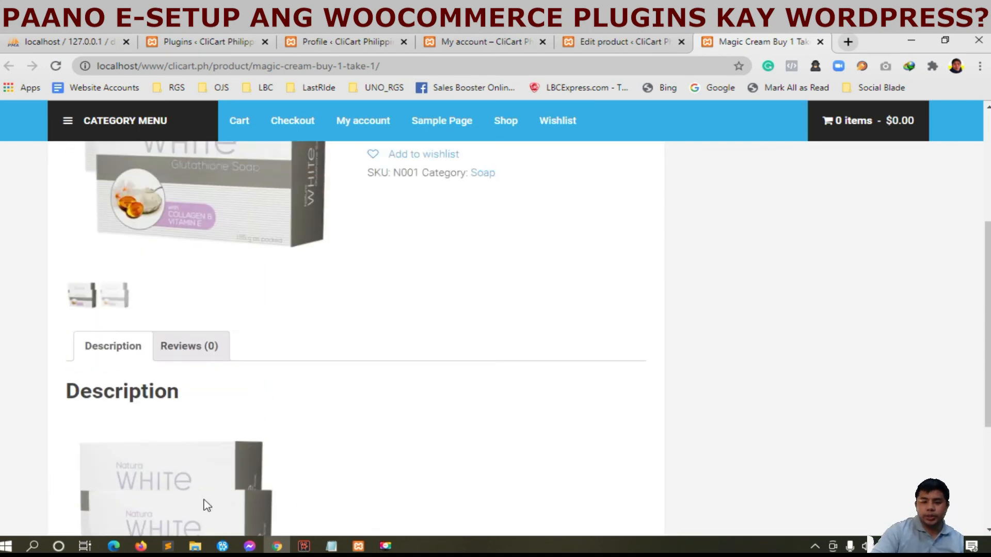
{"action": "scroll", "coordinate": [207, 510], "scroll_direction": "down", "scroll_amount": 3}
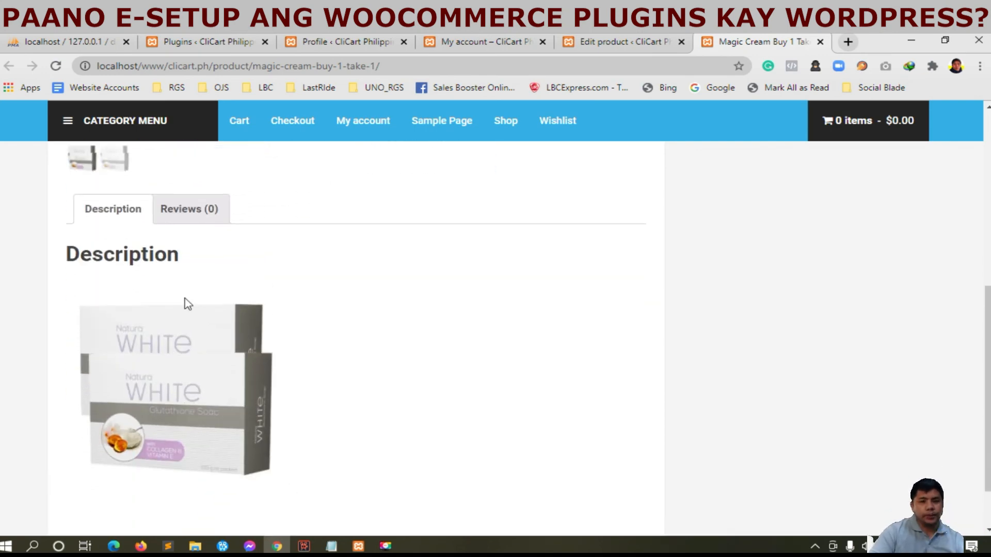
Step: Remove the soap image from the main description in the product editor and update the product
{"action": "left_click", "coordinate": [614, 42]}
{"action": "scroll", "coordinate": [412, 335], "scroll_direction": "down", "scroll_amount": 3}
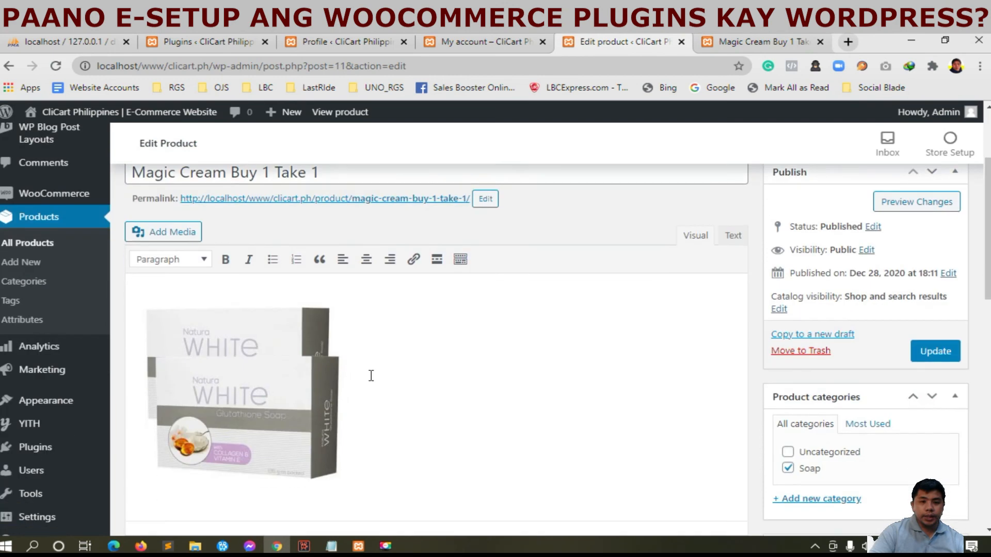
{"action": "left_click", "coordinate": [301, 358]}
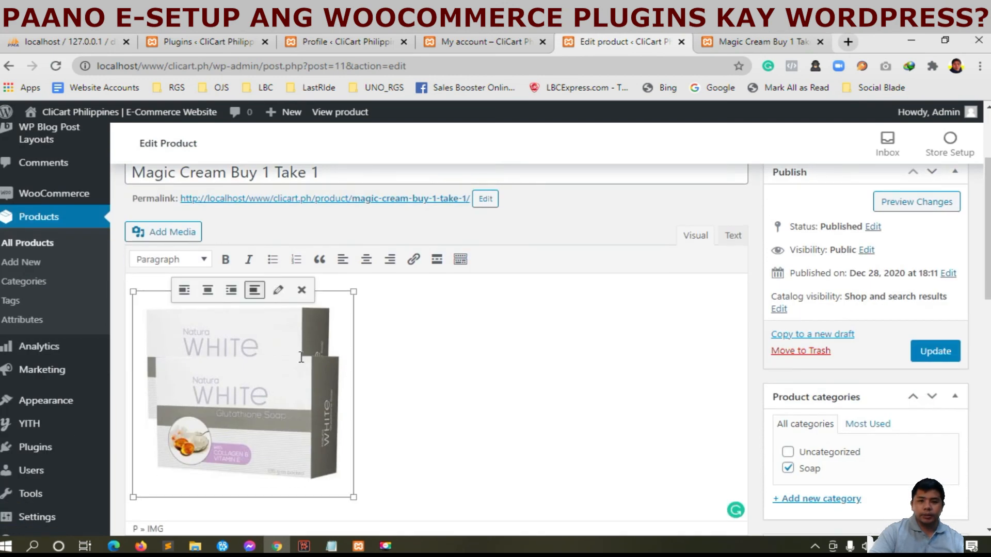
{"action": "left_click", "coordinate": [301, 289]}
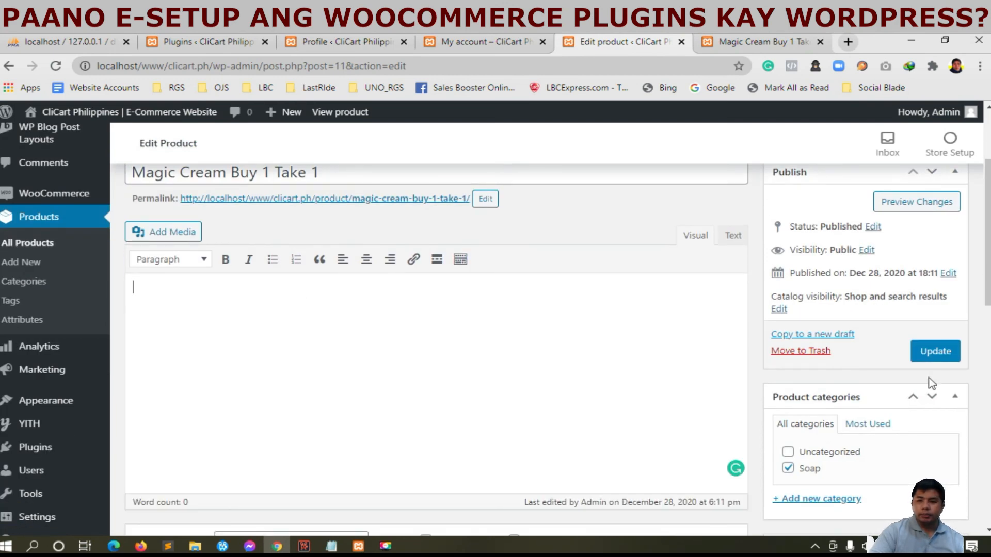
{"action": "left_click", "coordinate": [948, 357]}
Step: Reload the product's store page and check its layout without the description image
{"action": "left_click", "coordinate": [756, 42]}
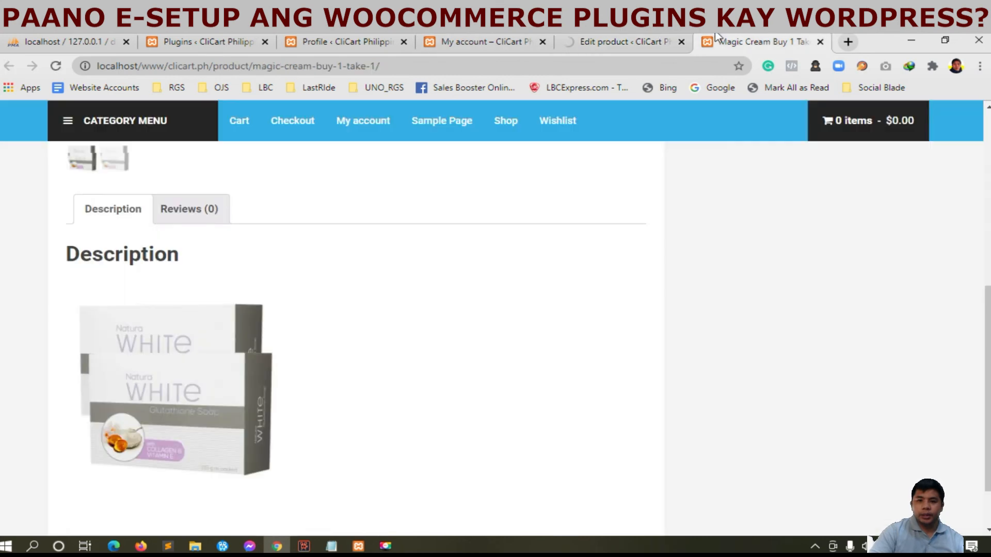
{"action": "left_click", "coordinate": [57, 66]}
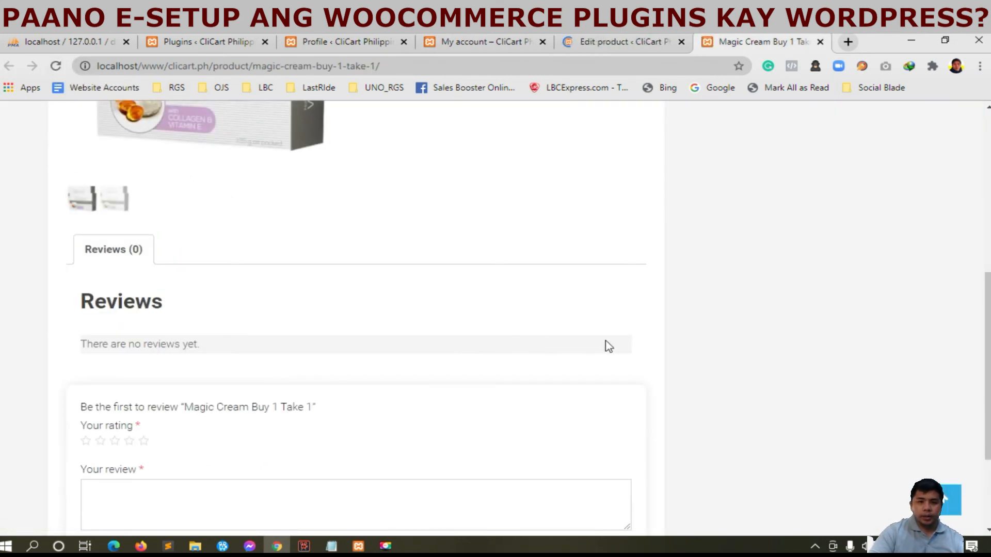
{"action": "scroll", "coordinate": [604, 347], "scroll_direction": "up", "scroll_amount": 5}
{"action": "scroll", "coordinate": [735, 344], "scroll_direction": "down", "scroll_amount": 5}
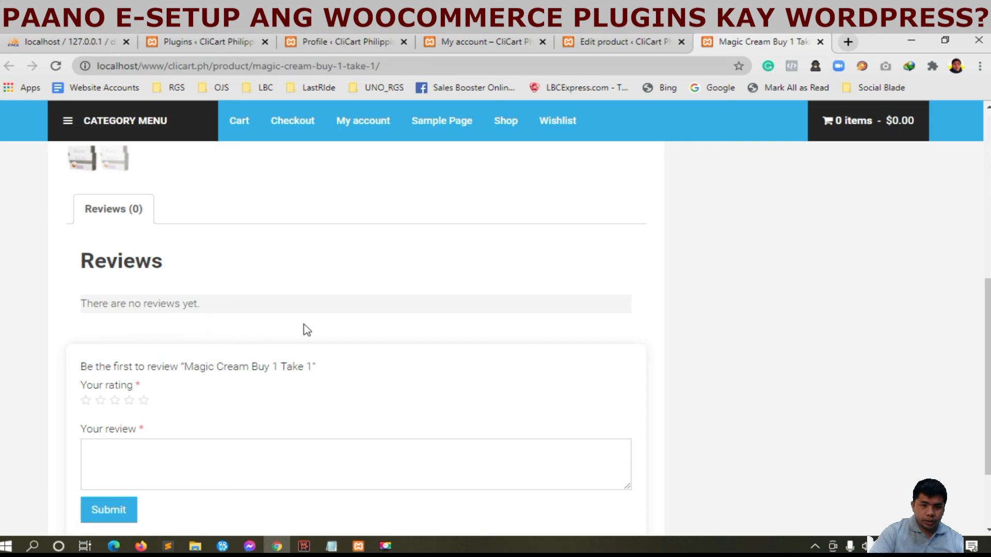
Step: Enter "Testimony / Feed Back" as the main product description and update the product
{"action": "left_click", "coordinate": [607, 37]}
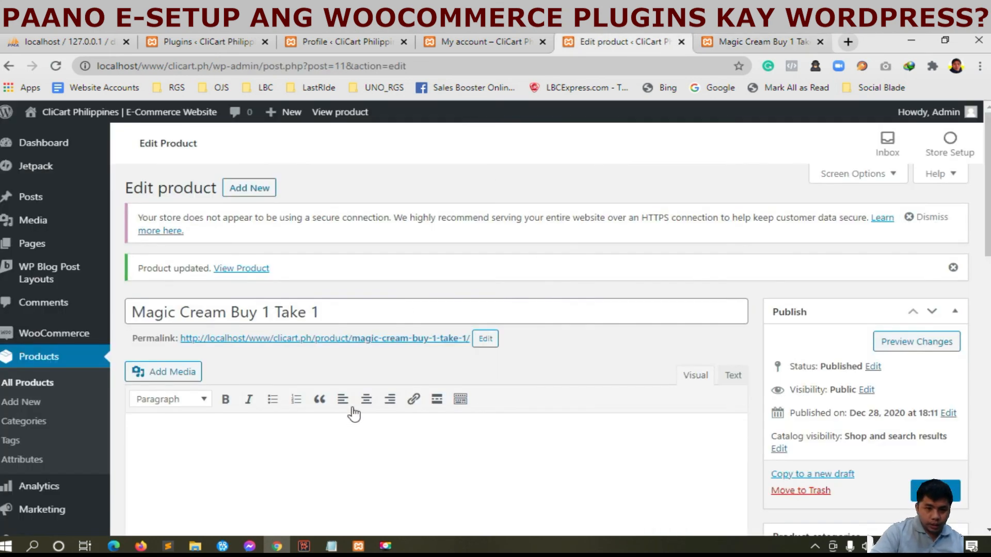
{"action": "scroll", "coordinate": [369, 412], "scroll_direction": "down", "scroll_amount": 5}
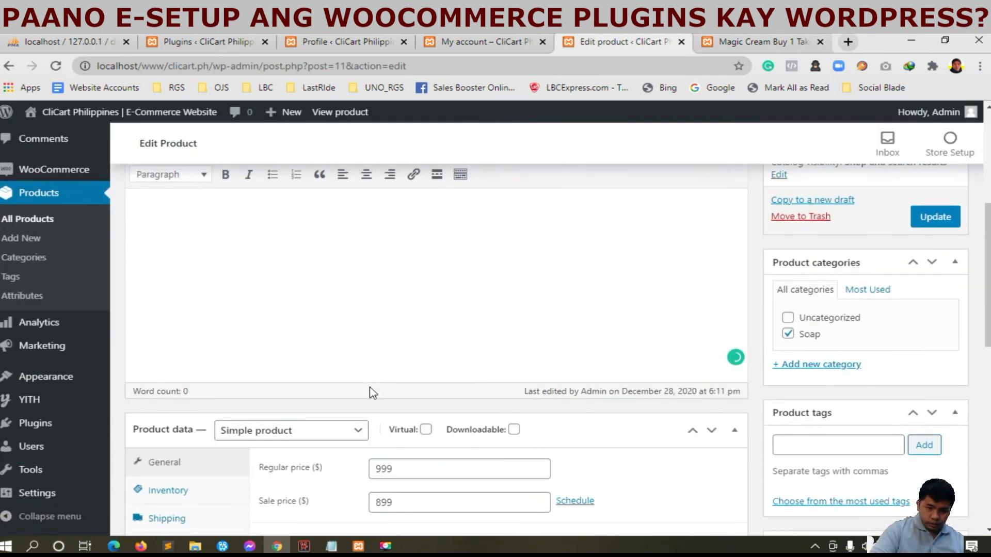
{"action": "scroll", "coordinate": [375, 314], "scroll_direction": "up", "scroll_amount": 3}
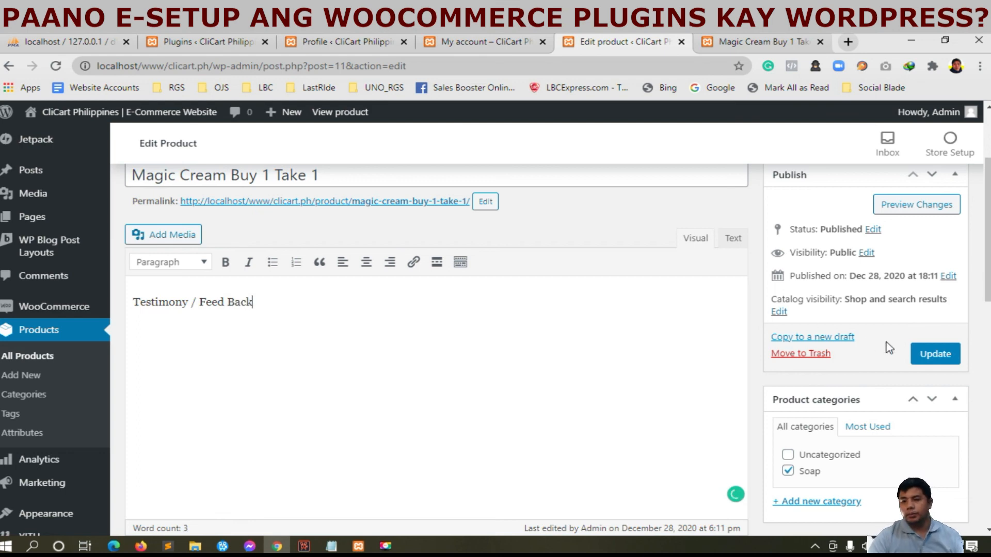
{"action": "left_click", "coordinate": [935, 354]}
Step: Reload the product's store page and check its description, reviews section and product details
{"action": "left_click", "coordinate": [763, 41]}
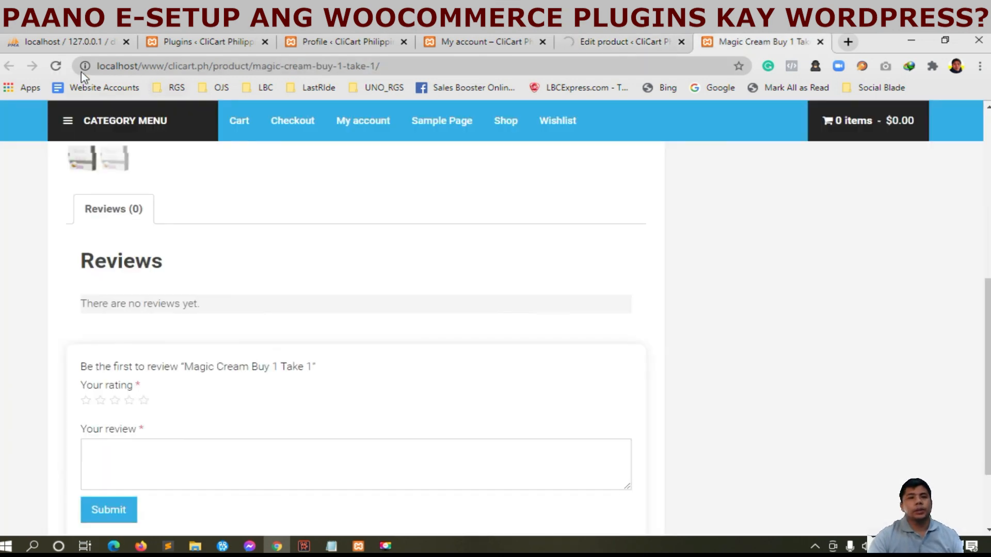
{"action": "left_click", "coordinate": [56, 66]}
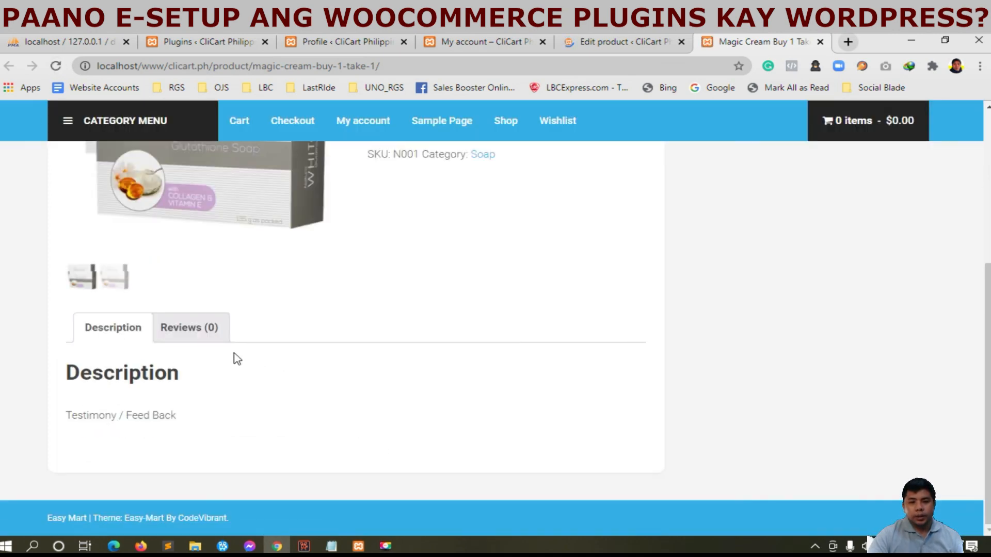
{"action": "left_click", "coordinate": [206, 336]}
{"action": "left_click", "coordinate": [101, 332]}
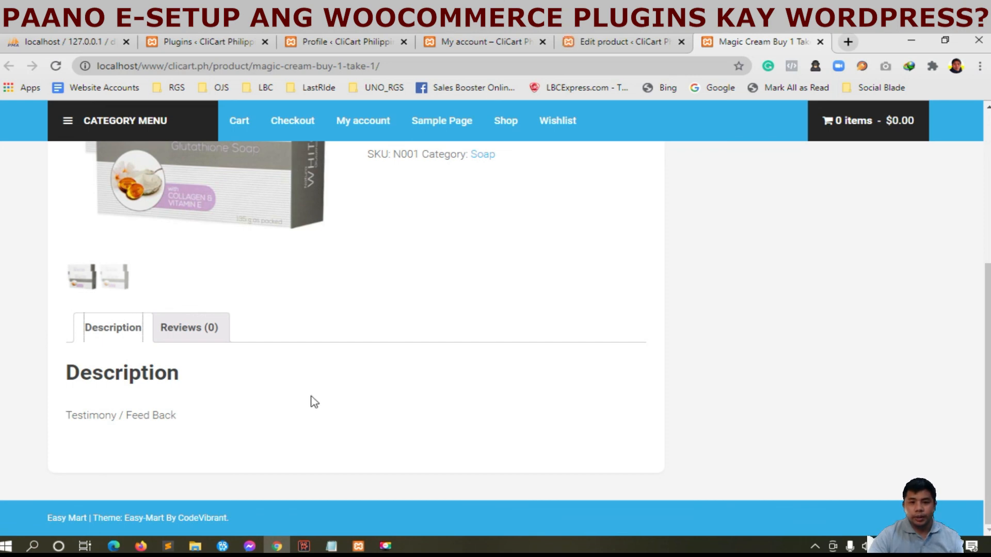
{"action": "scroll", "coordinate": [314, 402], "scroll_direction": "up", "scroll_amount": 5}
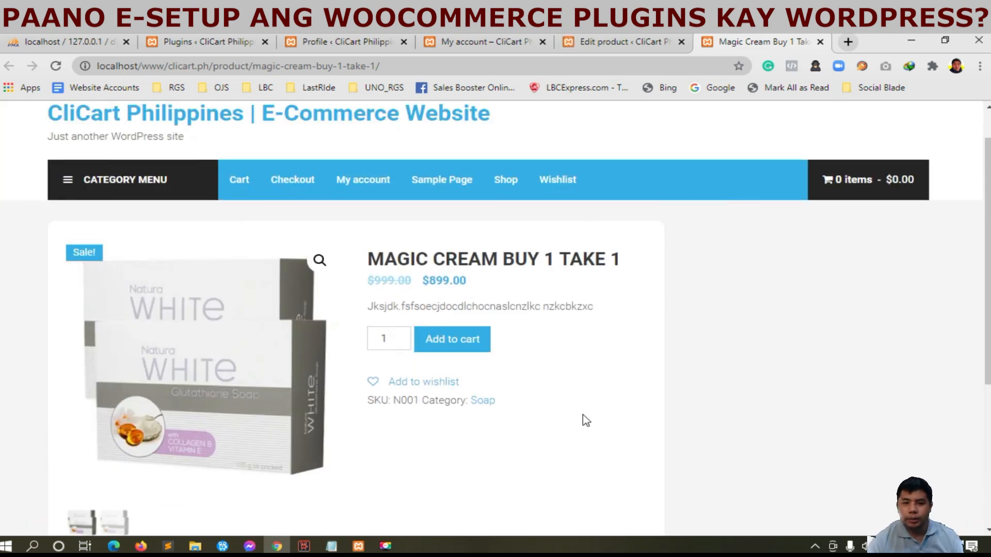